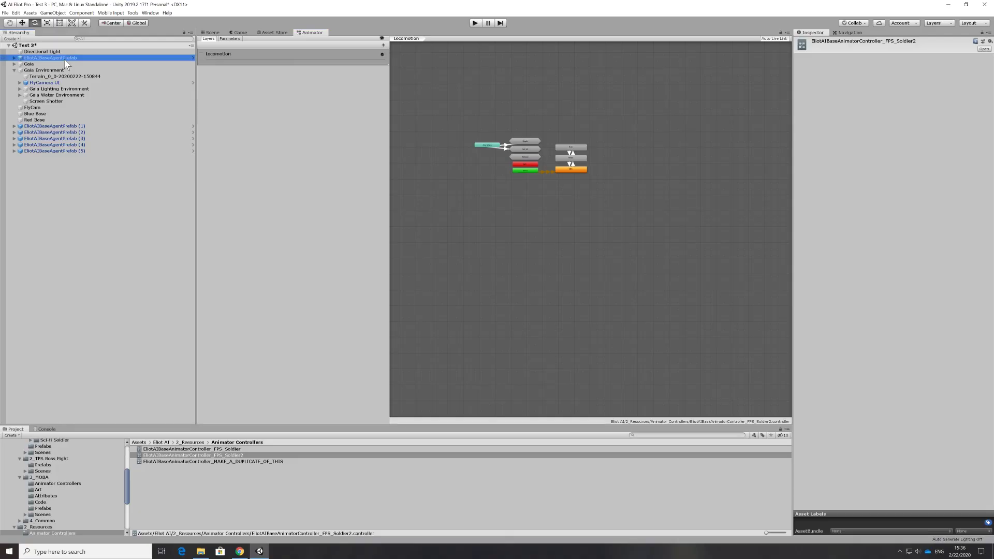
Open the FPS_Soldier_EliotAI behaviour assigned to the first EliotAIBaseAgentPrefab and examine its enemy, aiming, timer and shelter nodes.
click(76, 58)
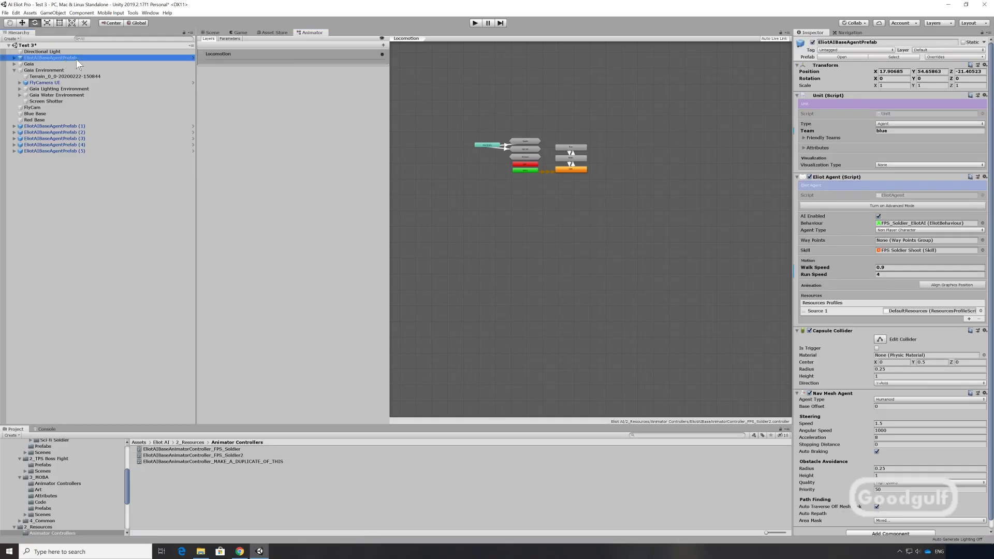
click(930, 222)
double_click(150, 450)
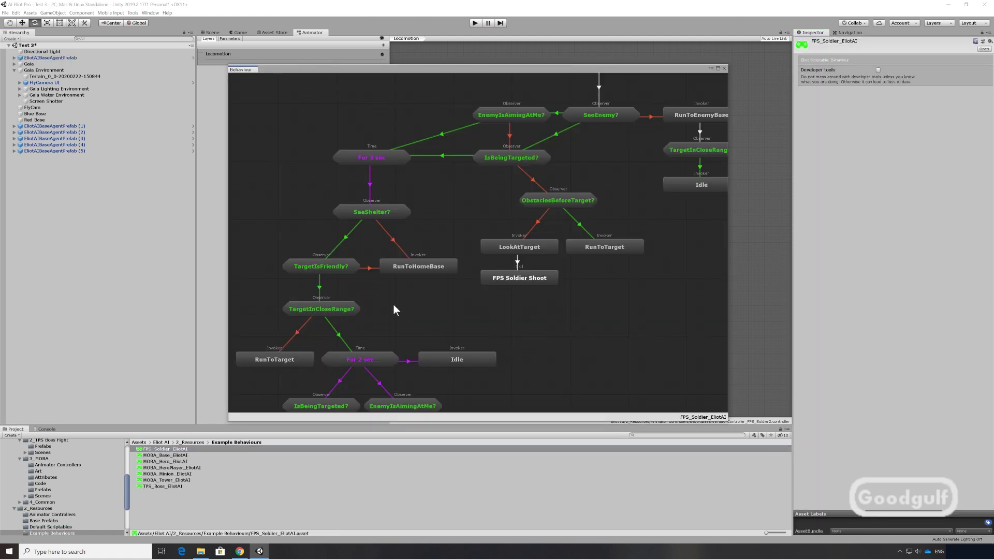
scroll(488, 316, down, 1)
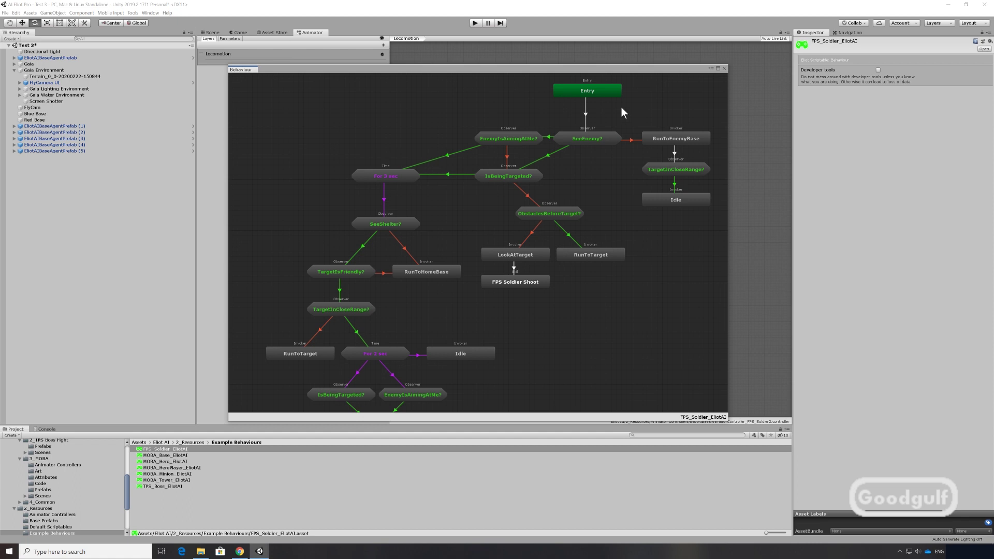
click(599, 138)
click(524, 140)
click(408, 176)
click(406, 224)
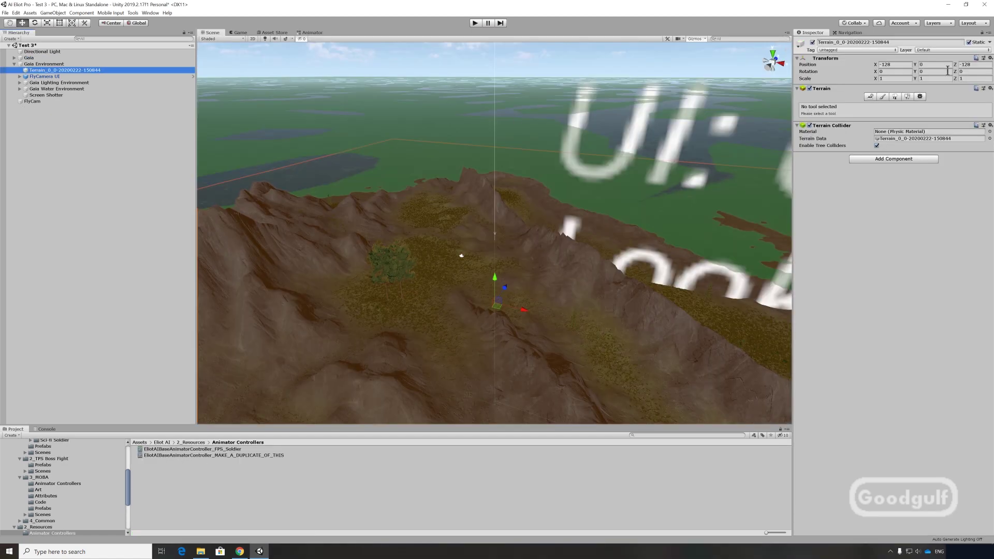
Check the terrain's static flags, including Navigation Static, and bake the navigation mesh.
click(990, 43)
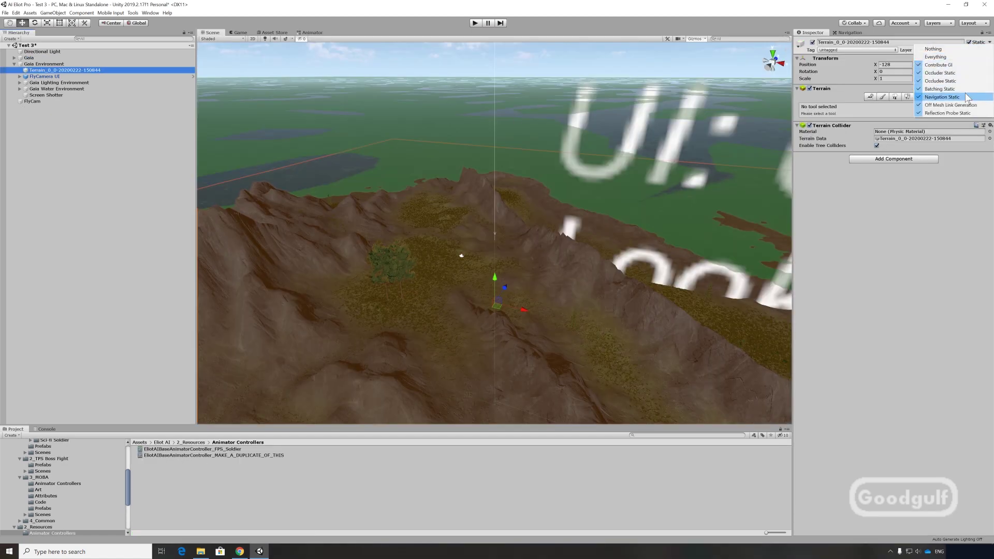
click(850, 33)
click(847, 33)
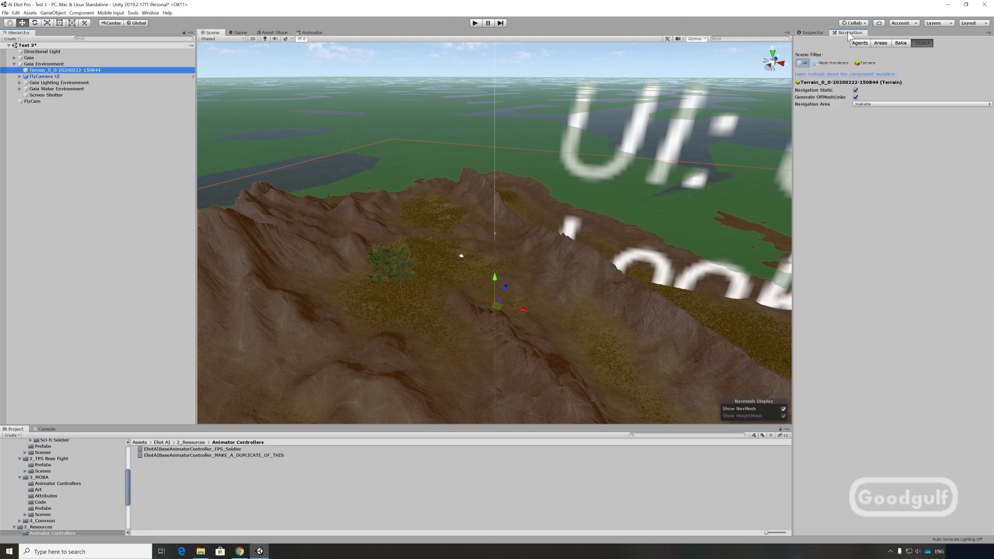
click(899, 43)
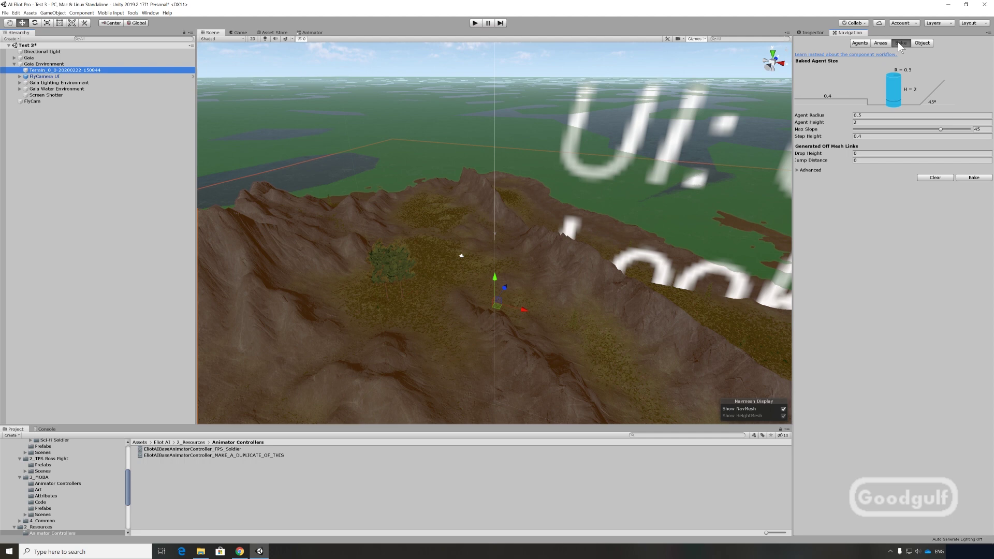
click(972, 179)
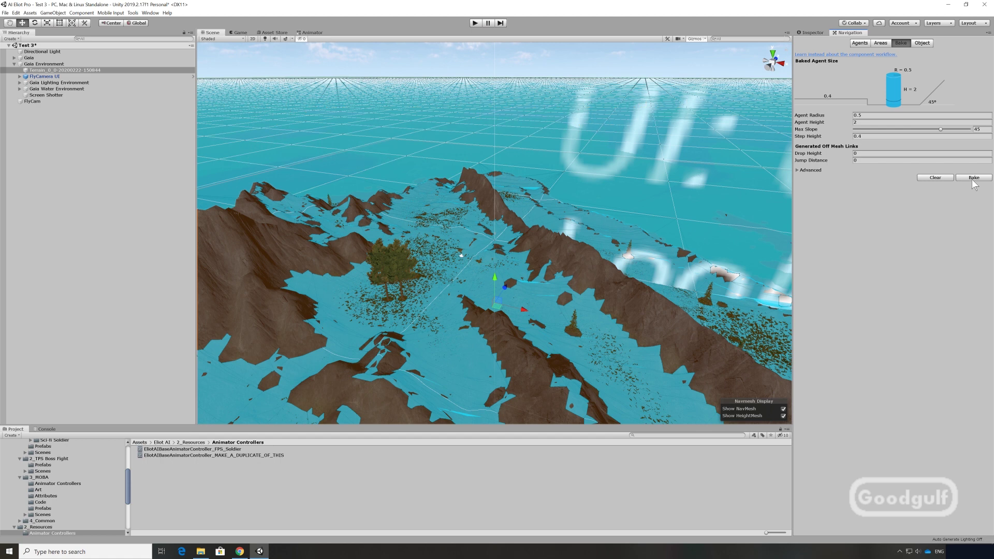
Add a 3D cylinder and move it across the terrain to about X 19.8, Y 54.5, Z -25.3.
middle_drag(469, 376, 447, 345)
scroll(449, 356, up, 5)
click(30, 12)
mouse_move(53, 12)
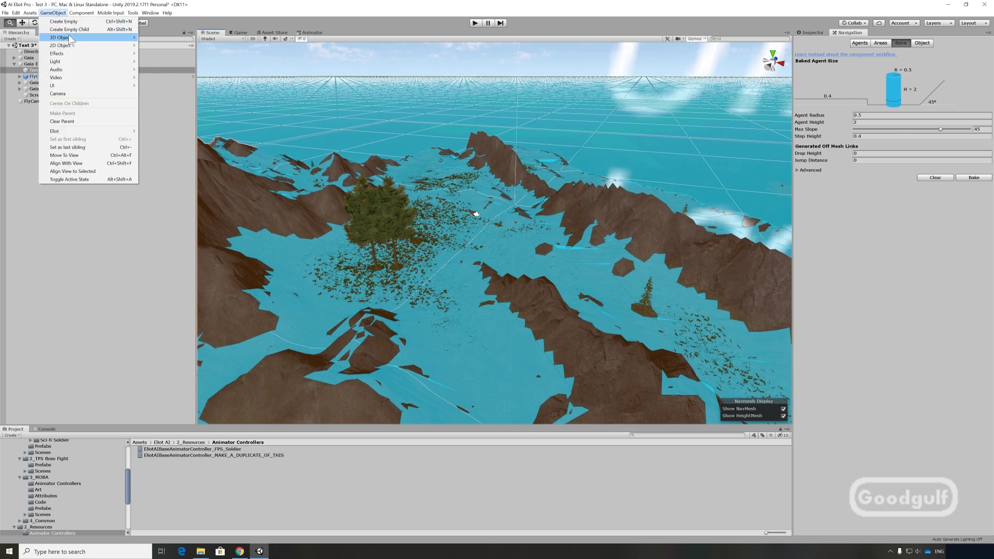
mouse_move(83, 37)
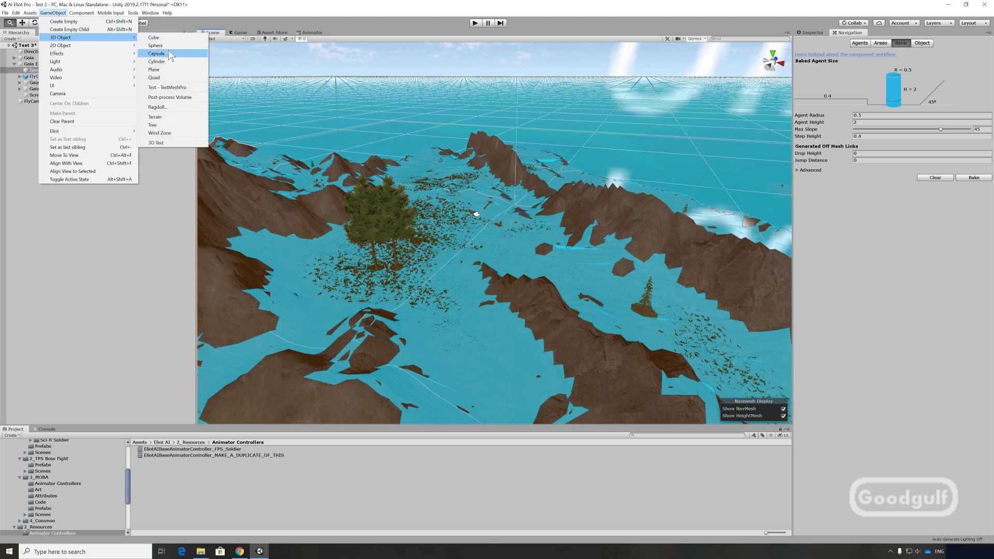
click(174, 60)
click(22, 23)
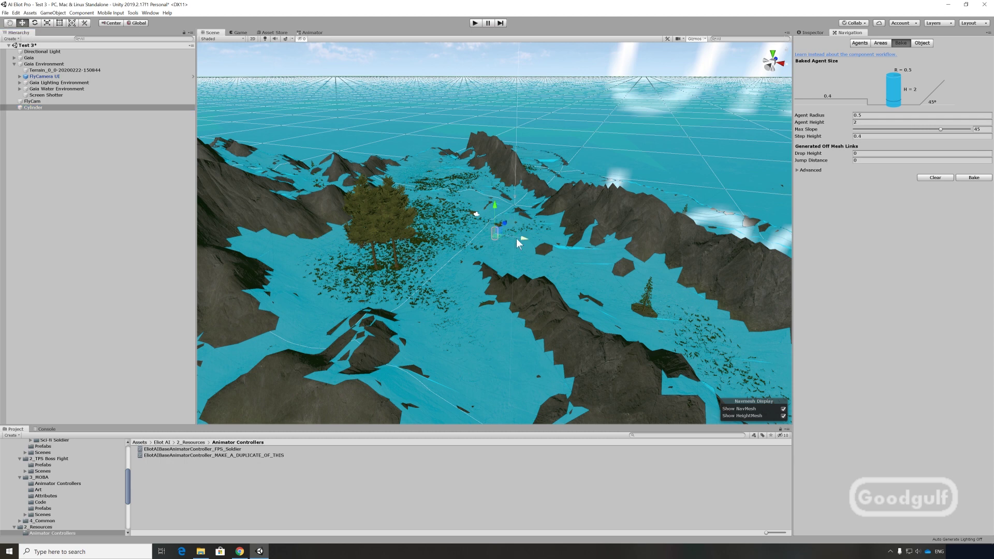
drag(517, 238, 626, 259)
drag(683, 294, 629, 284)
Rename the cylinder to Blue Base.
click(40, 108)
text(Blue Base)
key(Return)
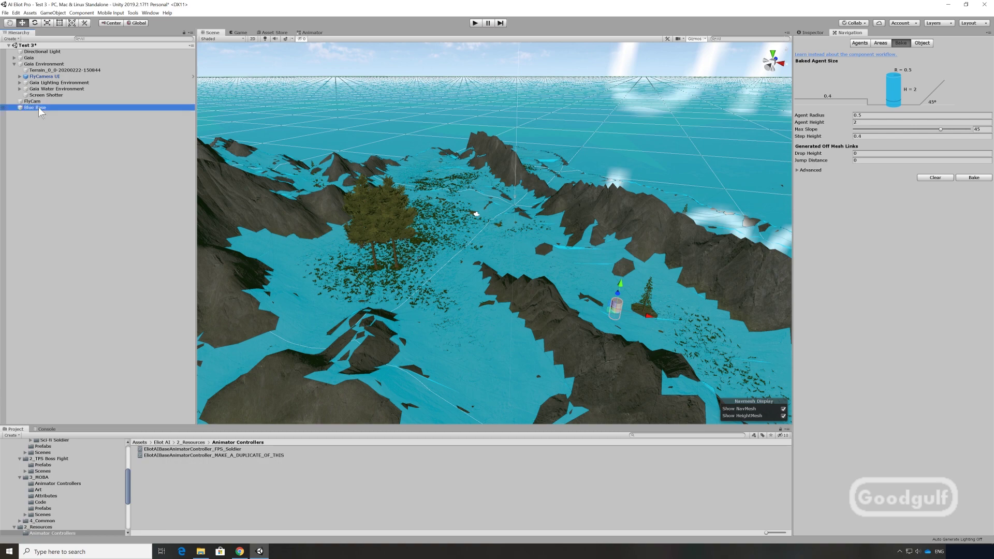
Apply the EliotAI Blue material to the Blue Base, shift it to about X 20.8 and raise it slightly.
click(811, 32)
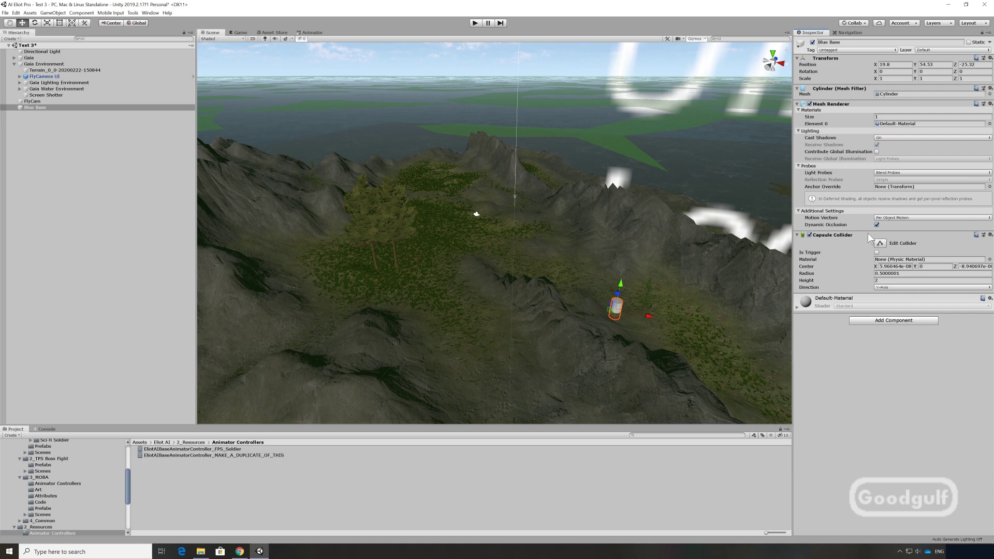
click(900, 123)
click(990, 124)
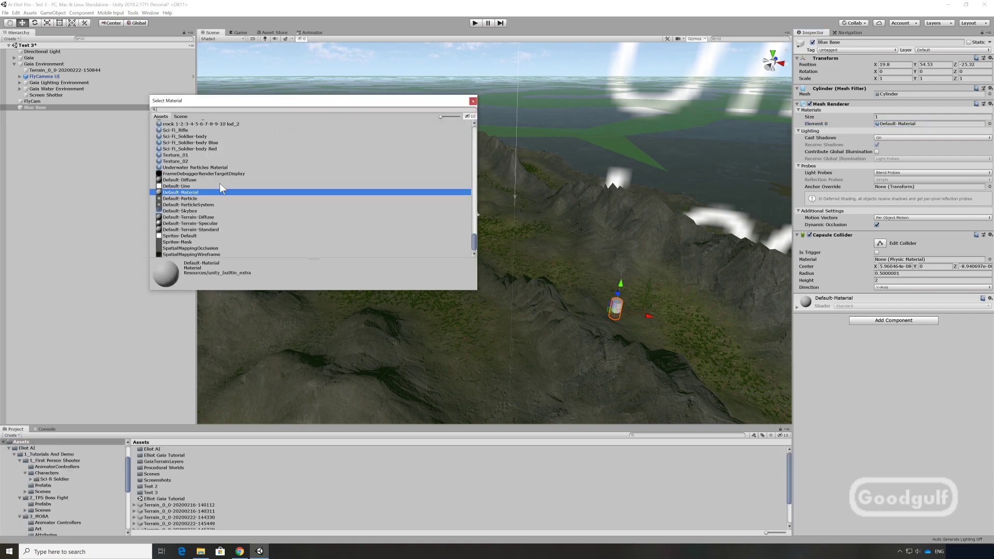
scroll(220, 183, up, 10)
double_click(179, 173)
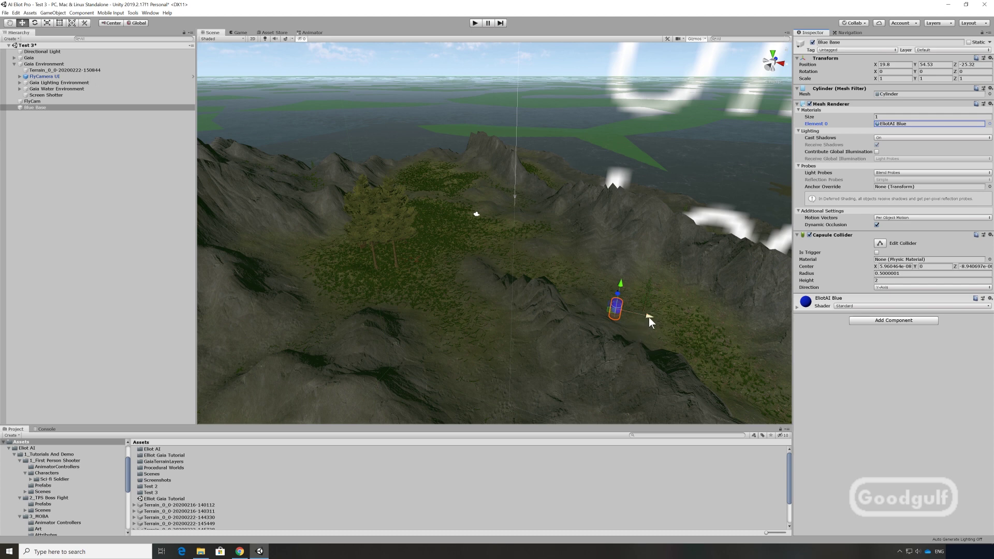
mouse_move(650, 316)
mouse_down()
mouse_move(521, 298)
mouse_move(686, 331)
mouse_move(661, 325)
mouse_up()
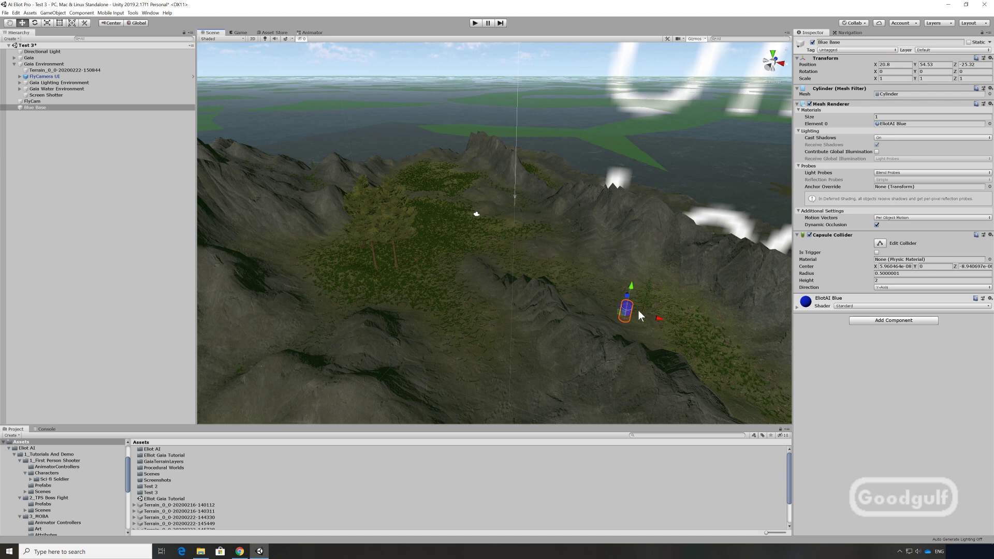
drag(626, 286, 626, 283)
Duplicate the Blue Base and rename the copy to Red Base.
right_click(32, 107)
click(61, 137)
click(39, 114)
key(Home)
key(Delete)
key(Delete)
key(Delete)
key(Delete)
text(Red)
key(Delete)
key(Delete)
key(Delete)
key(Delete)
key(Return)
Apply the EliotAI Red material to the Red Base and move it to about X 7.1, Z -37.5.
click(990, 123)
double_click(177, 201)
drag(658, 306, 421, 240)
drag(402, 292, 442, 266)
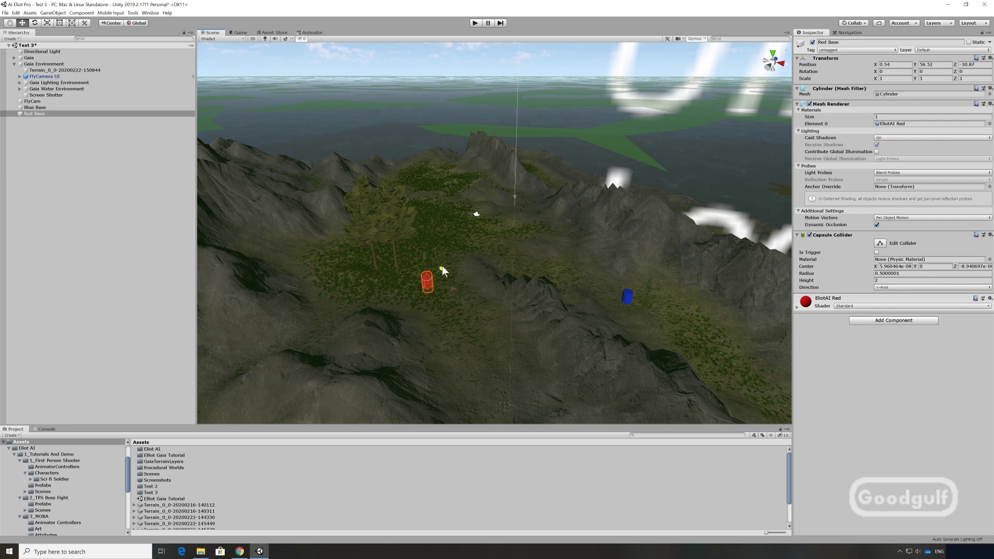
click(851, 33)
drag(435, 275, 474, 282)
mouse_move(463, 321)
mouse_down()
mouse_move(479, 333)
mouse_move(468, 318)
mouse_up()
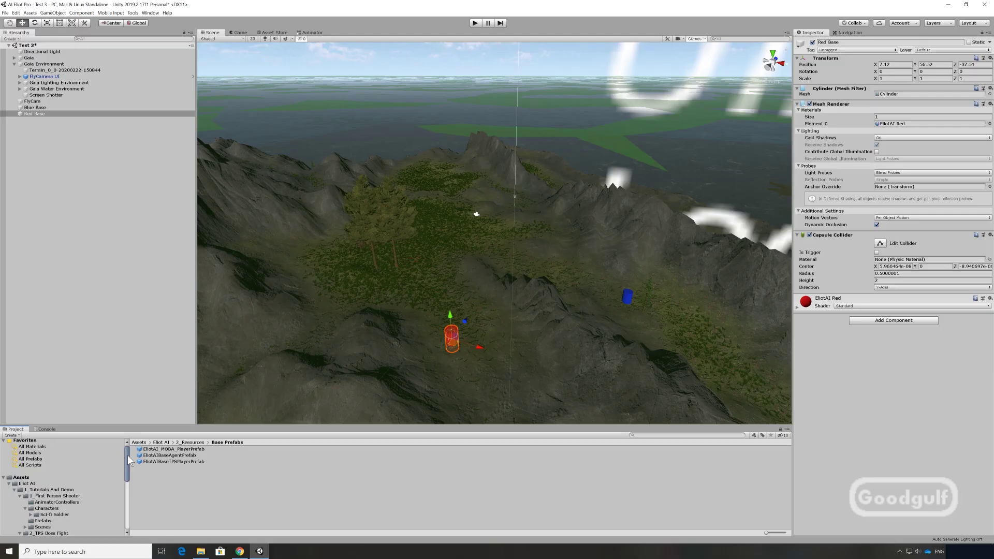
Place the EliotAIBaseAgentPrefab from the Base Prefabs folder beside the Blue Base at about X 17.9, Y 54.7, Z -21.4.
drag(128, 455, 129, 493)
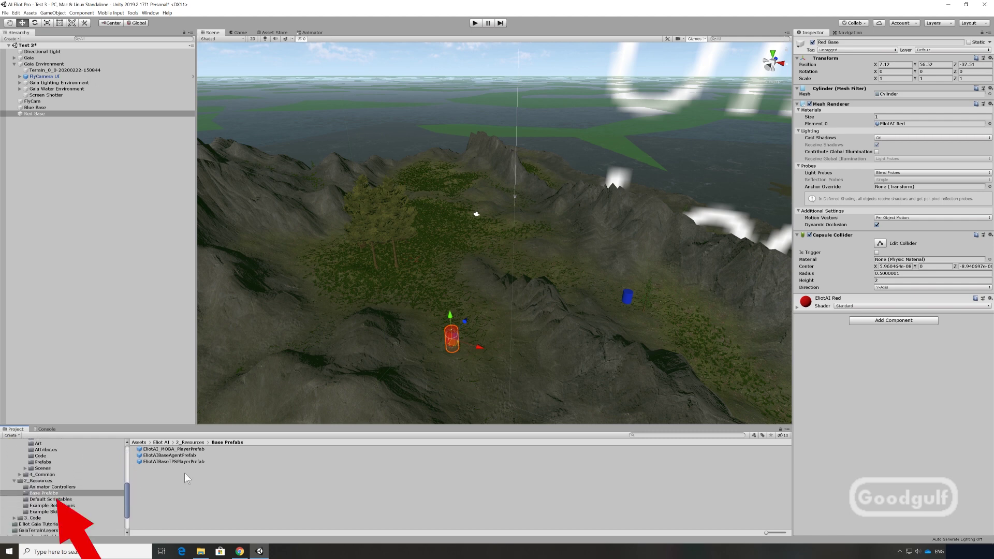
drag(171, 456, 601, 284)
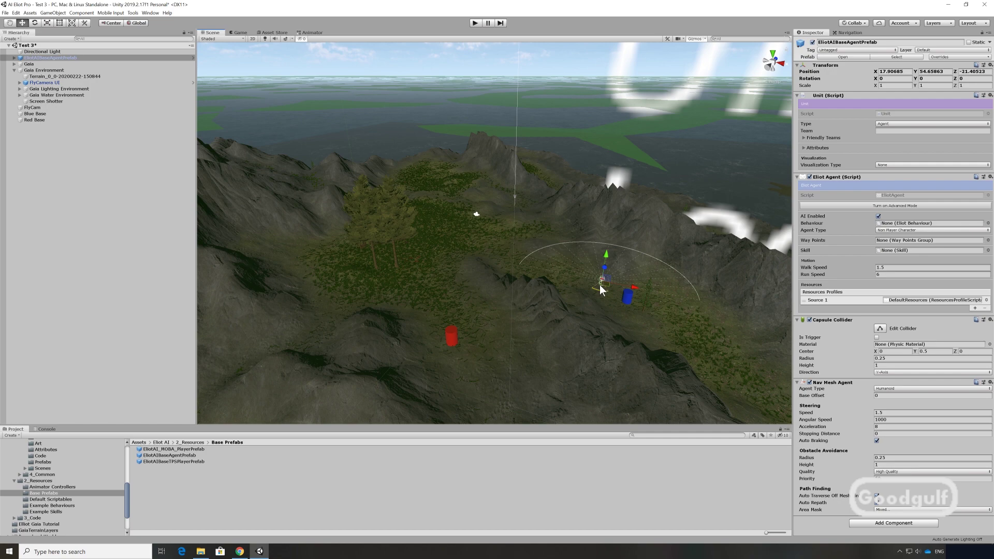
key(alt)
double_click(38, 57)
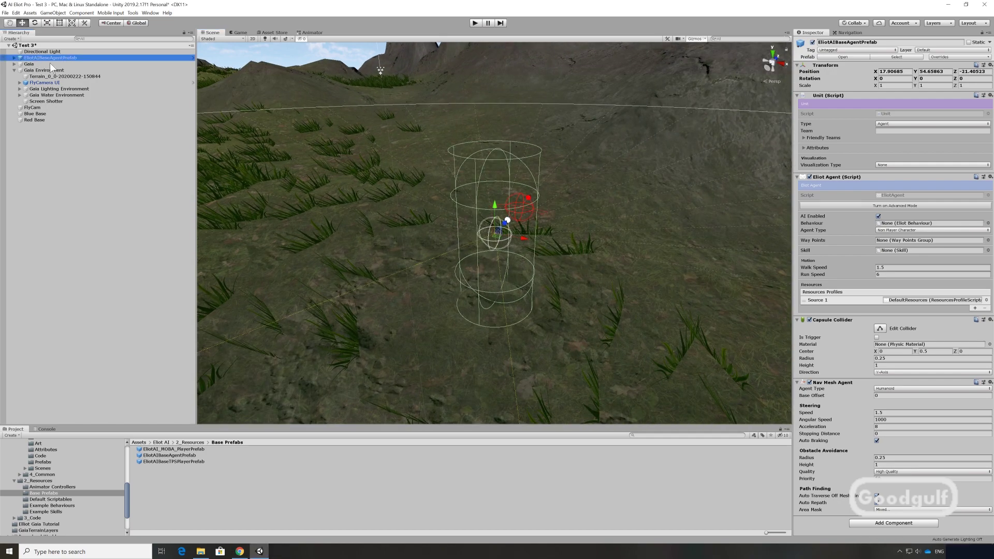
scroll(337, 170, down, 6)
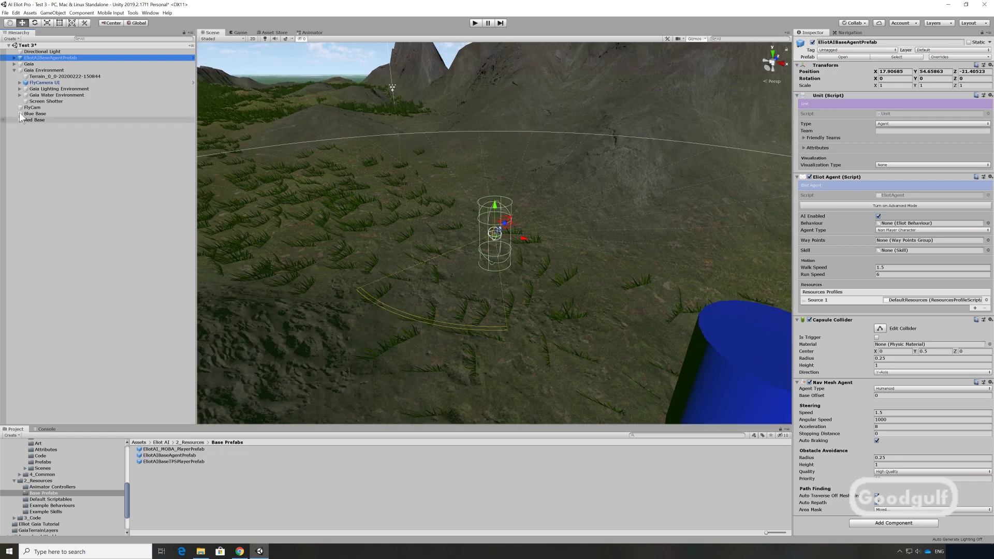
Add the Sci-Fi_Soldier prefab from the Sci-fi Soldier folder as a child of the agent's __graphics__ object.
click(14, 58)
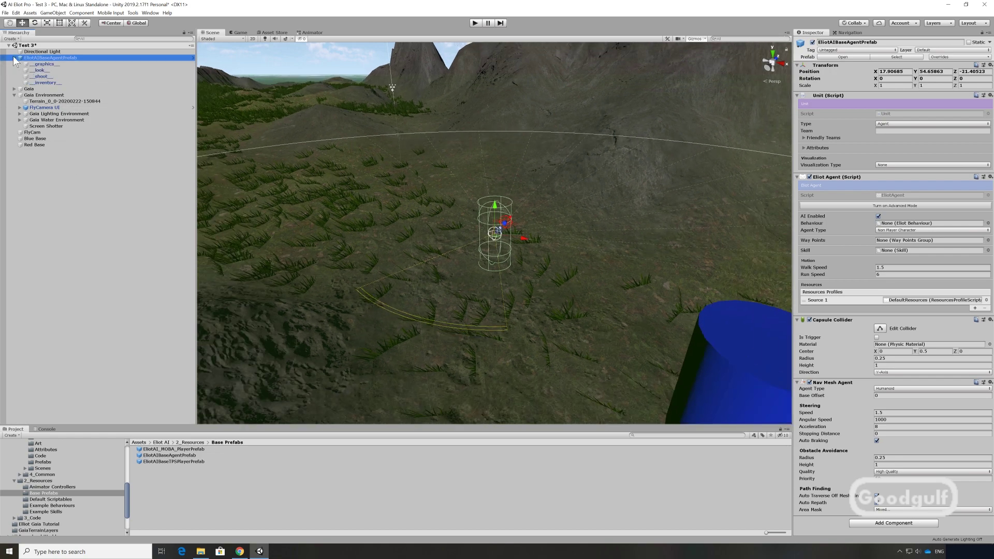
drag(126, 505, 131, 474)
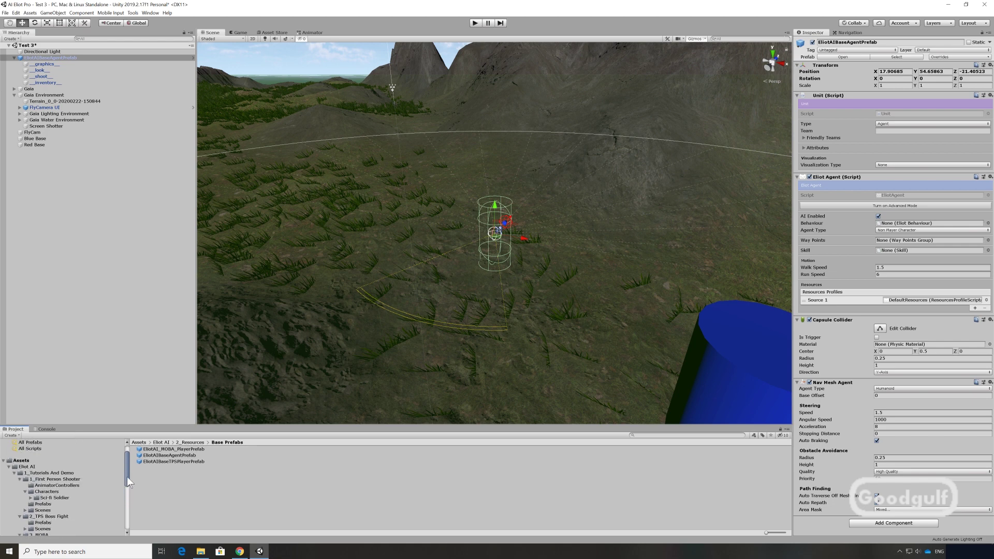
click(51, 497)
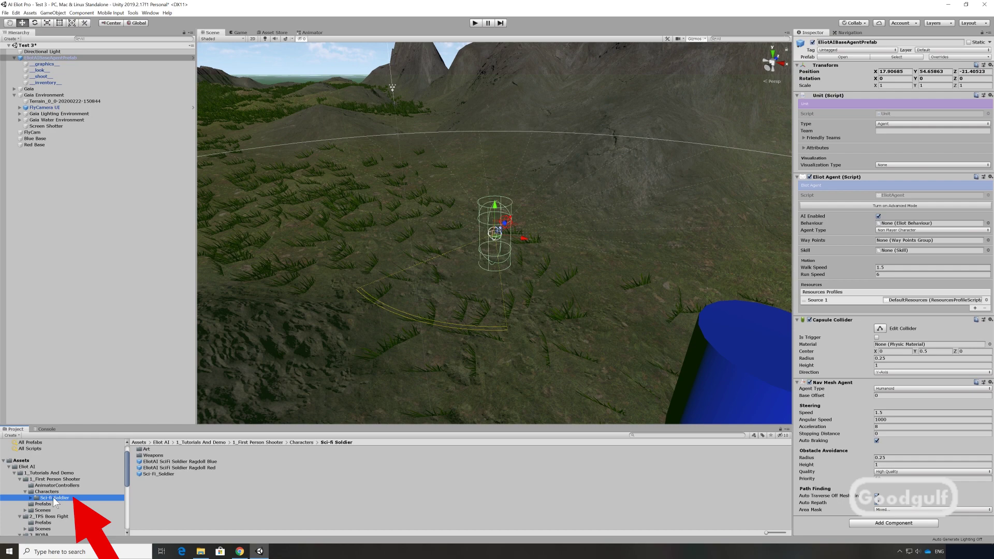
drag(154, 474, 57, 63)
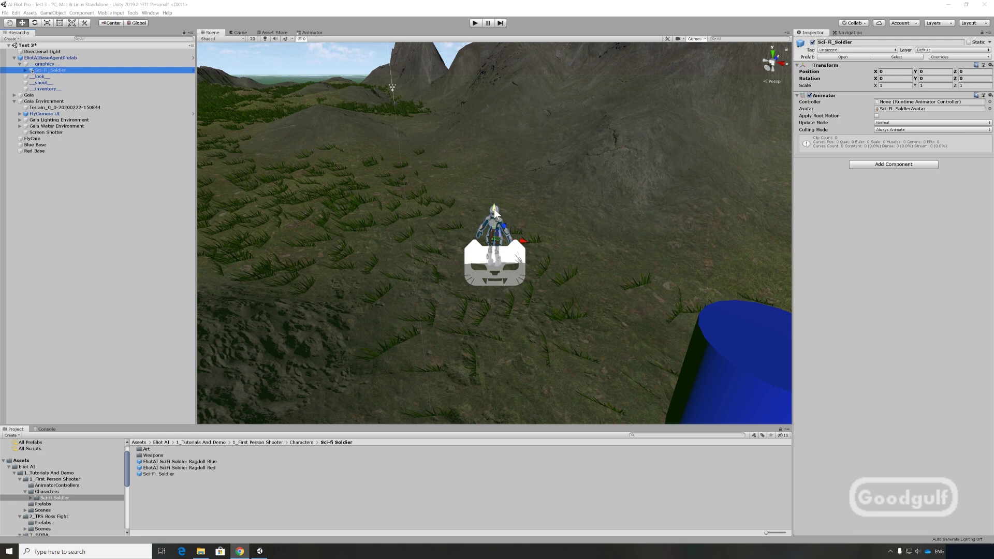
Raise the Sci-Fi_Soldier to about Y 0.264 and realign it with the agent using Align Graphics Position.
drag(494, 209, 495, 198)
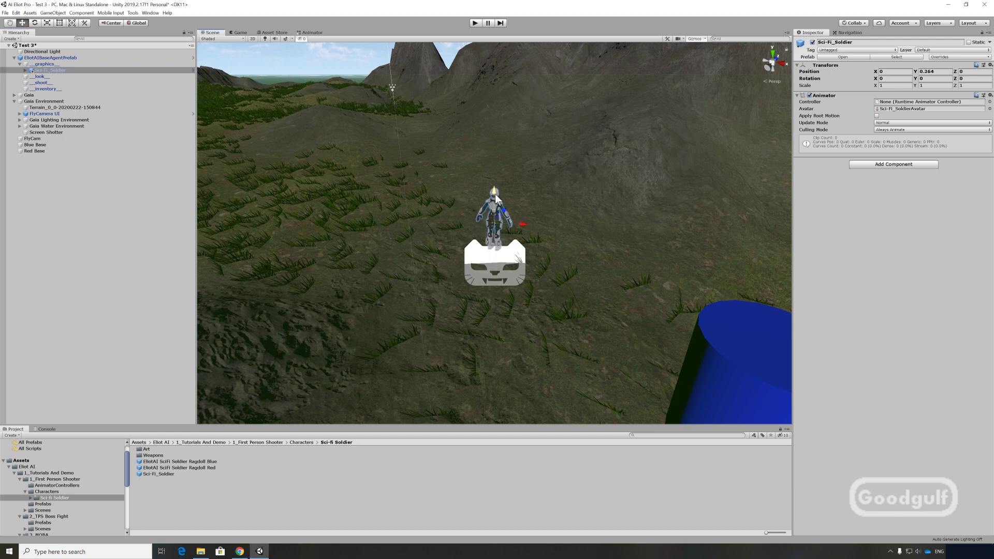
click(54, 58)
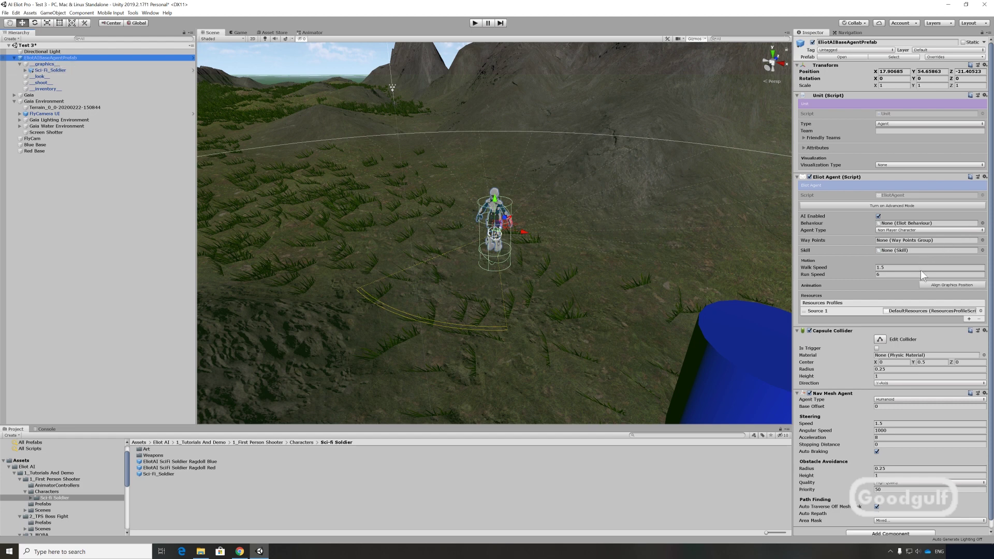
mouse_move(929, 285)
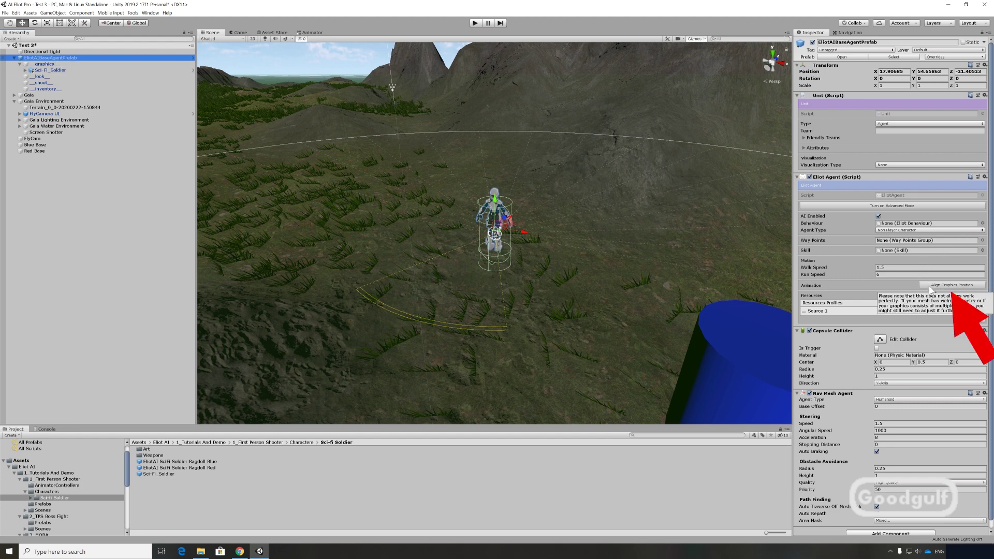
click(929, 285)
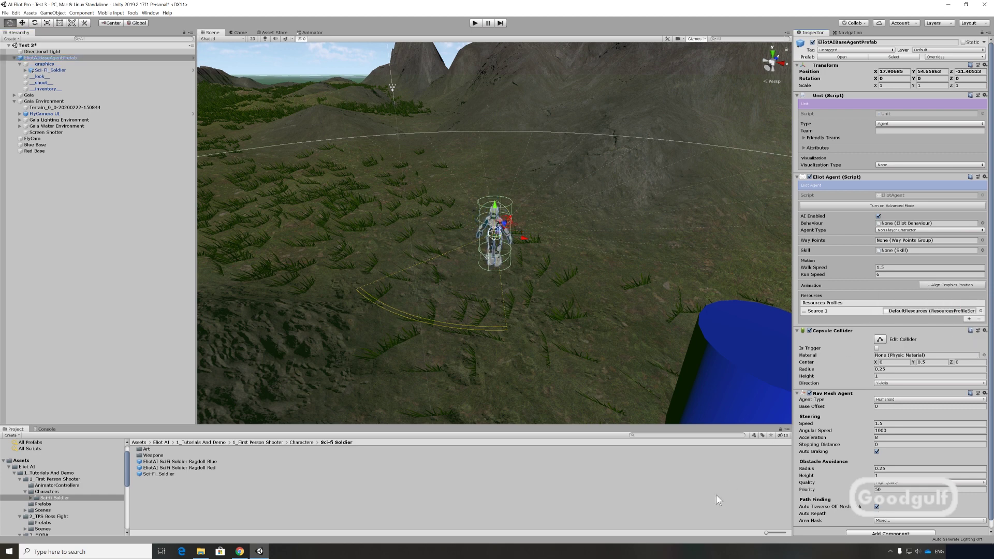
Assign EliotAIBaseAnimatorController_MAKE_A_DUPLICATE_OF_THIS as the Sci-Fi_Soldier's animator controller.
click(53, 70)
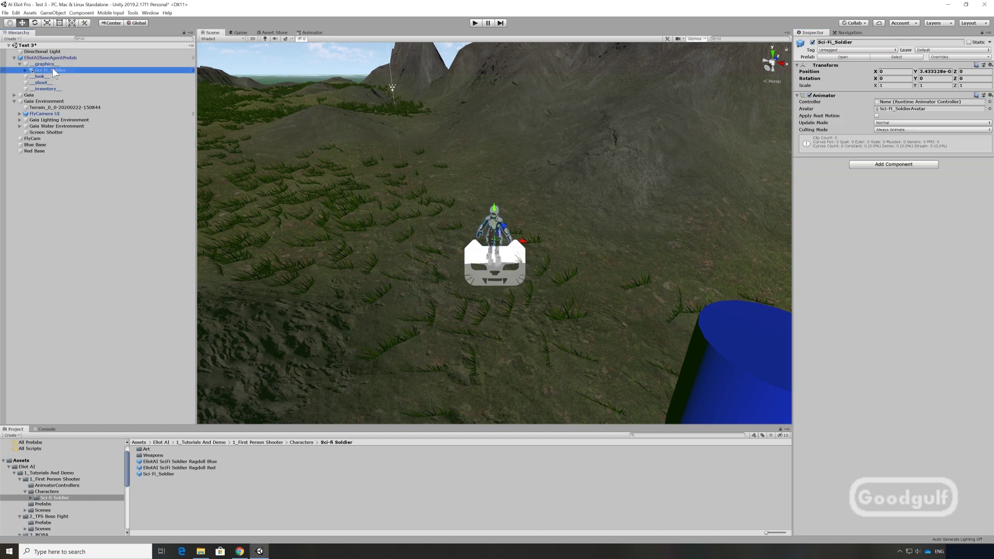
click(989, 103)
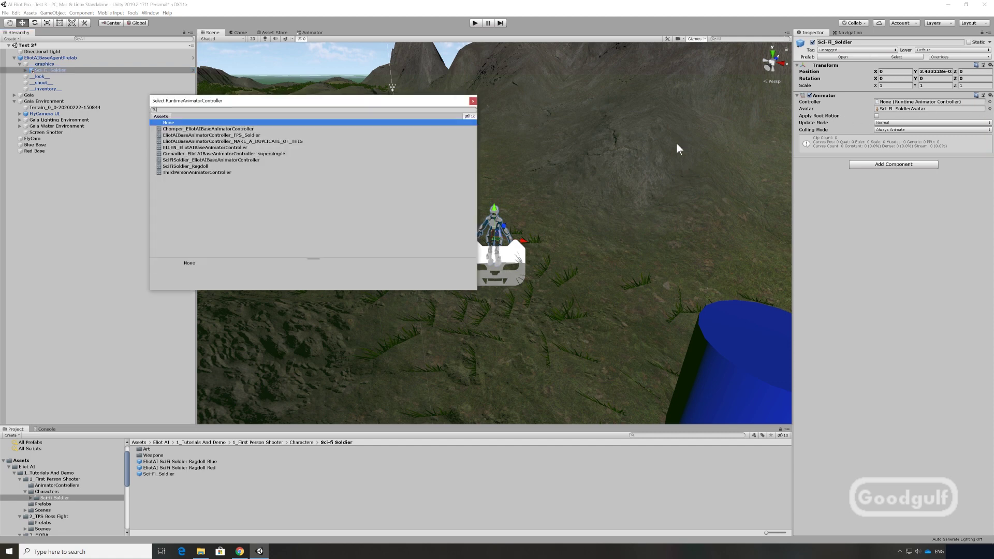
click(253, 141)
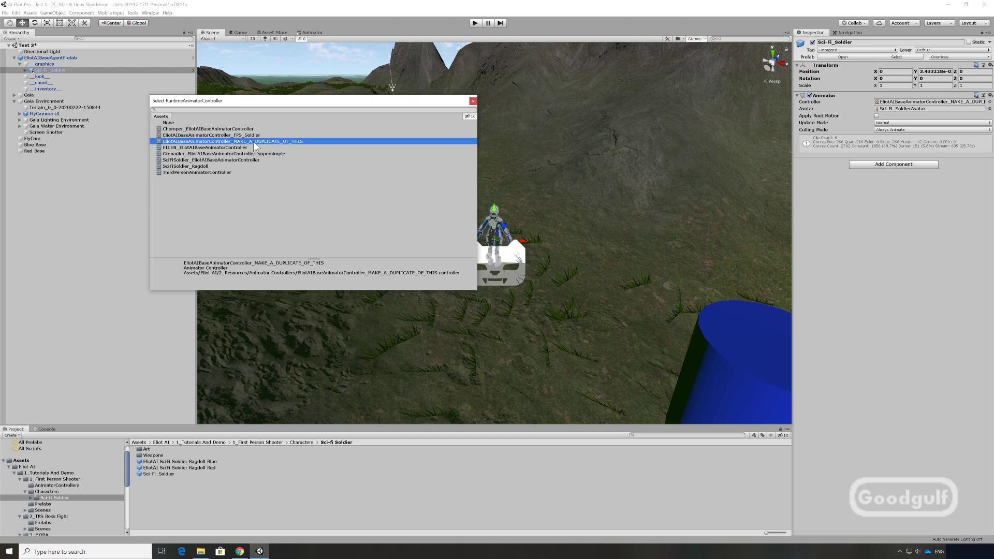
double_click(253, 141)
Duplicate the EliotAIBaseAnimatorController_MAKE_A_DUPLICATE_OF_THIS asset in the Animator Controllers folder.
click(966, 102)
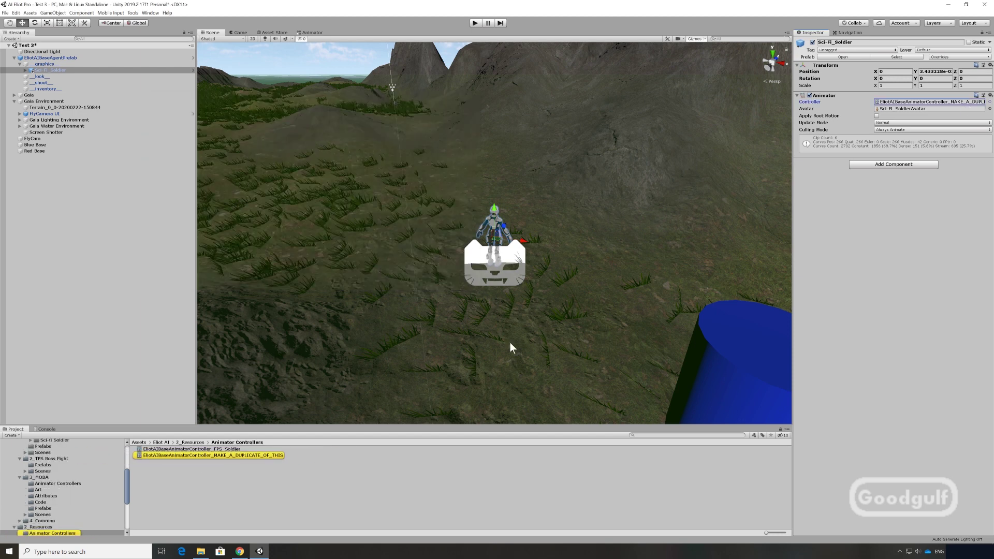
right_click(214, 455)
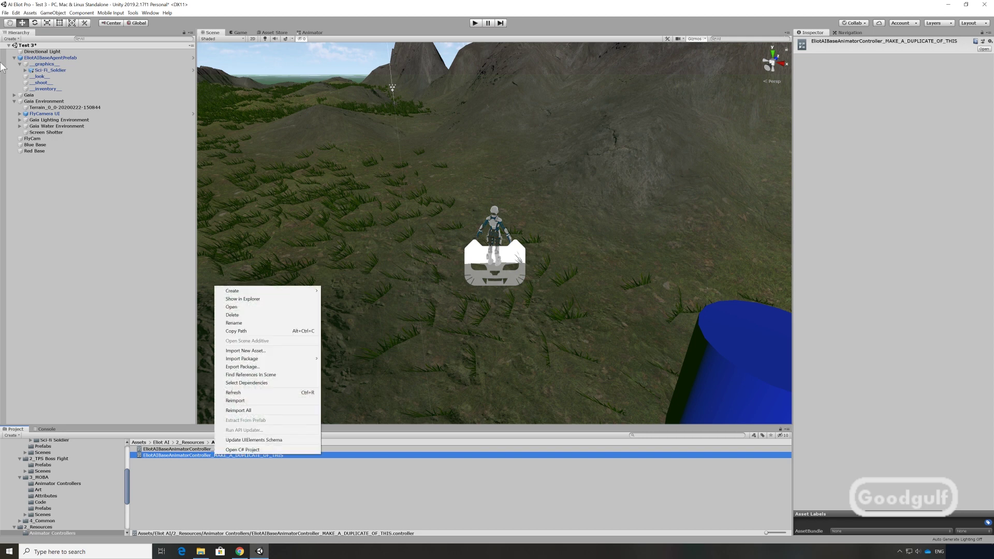
click(16, 12)
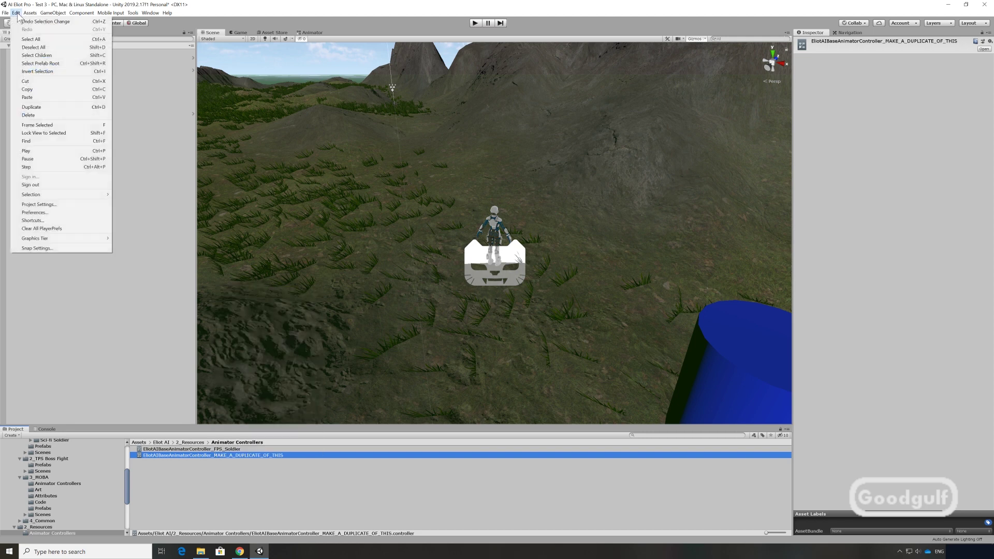
click(46, 107)
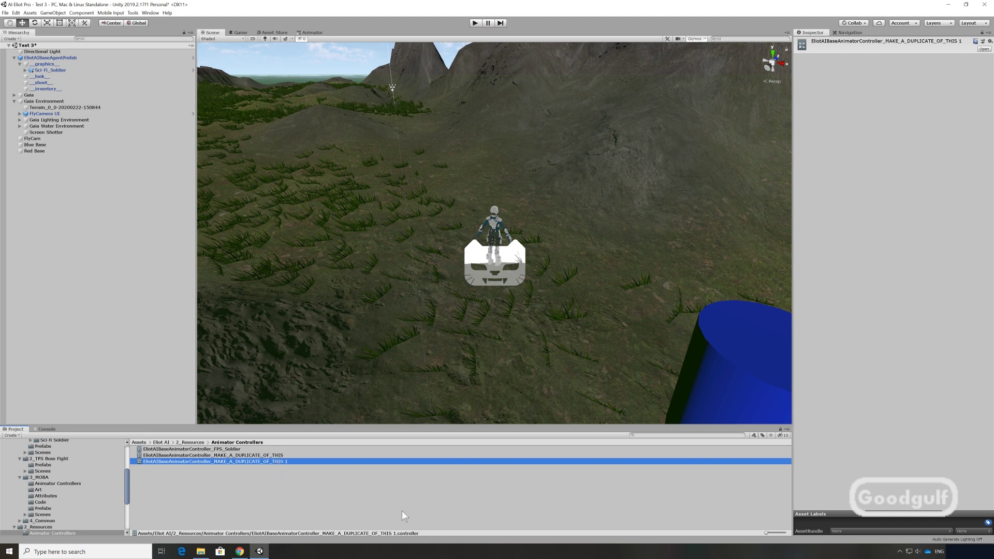
Rename the duplicated animator controller to EliotAIBaseAnimatorController_FPS_Soldier2.
right_click(284, 463)
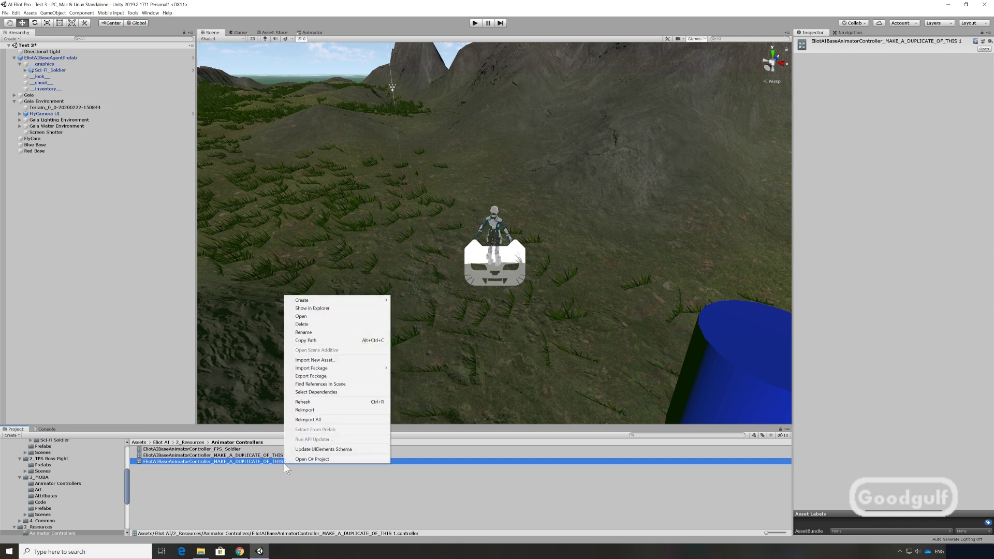
click(312, 333)
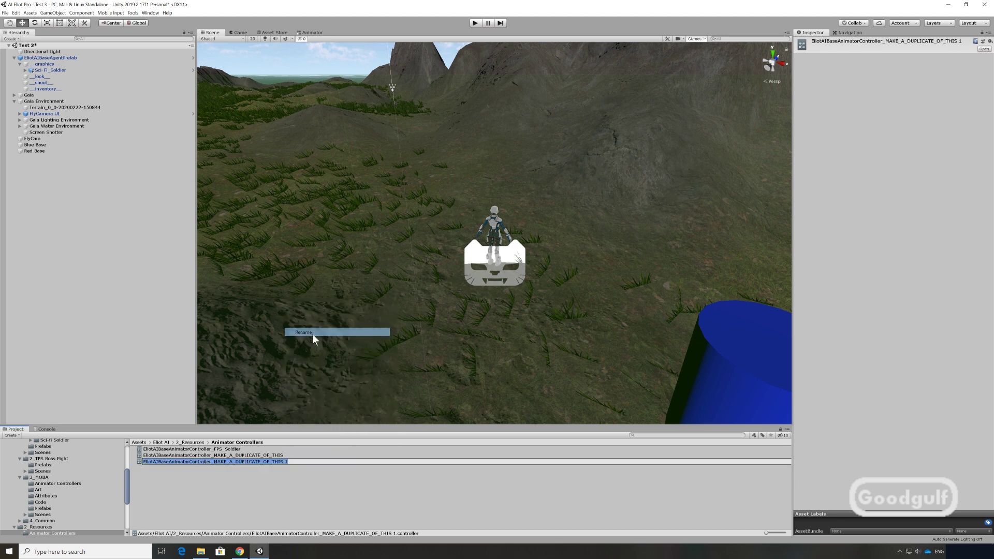
key(End)
key(BackSpace)
key(BackSpace)
key(BackSpace)
key(BackSpace)
key(BackSpace)
key(BackSpace)
key(BackSpace)
key(BackSpace)
key(BackSpace)
key(BackSpace)
key(BackSpace)
key(BackSpace)
key(BackSpace)
key(BackSpace)
key(BackSpace)
key(BackSpace)
key(BackSpace)
key(BackSpace)
key(BackSpace)
key(BackSpace)
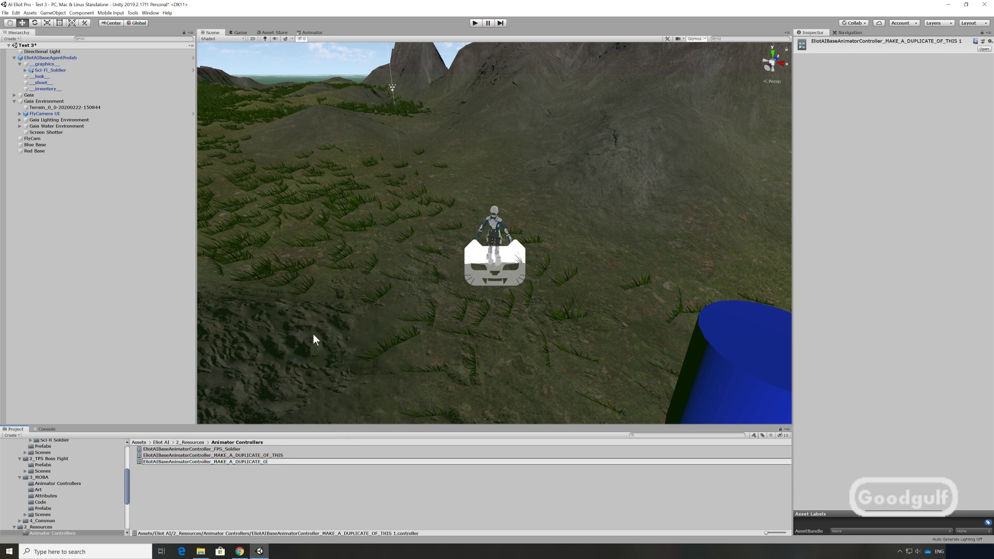
key(BackSpace)
text(FPS_Soldier)
key(Return)
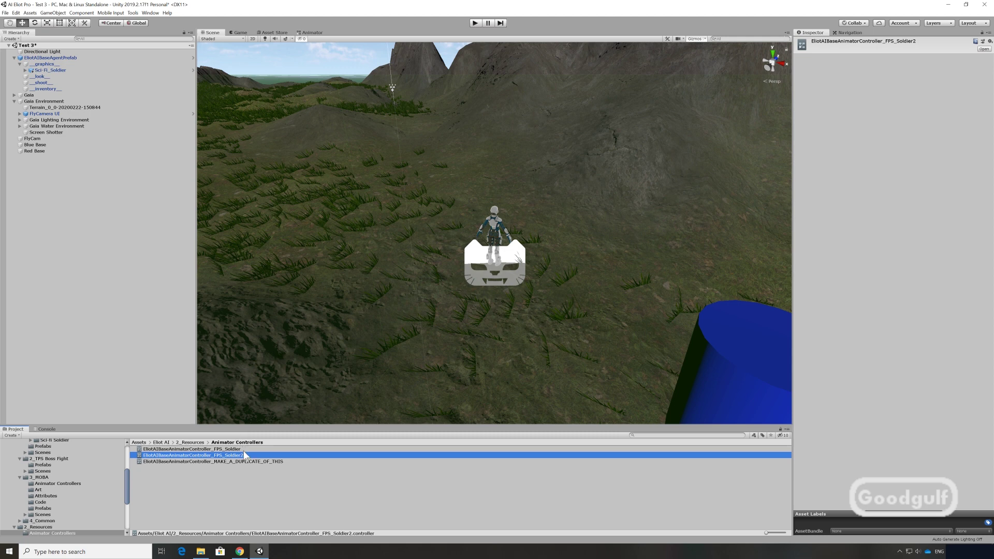
Assign EliotAIBaseAnimatorController_FPS_Soldier2 as the animator controller of the Sci-Fi_Soldier object.
drag(246, 458, 65, 74)
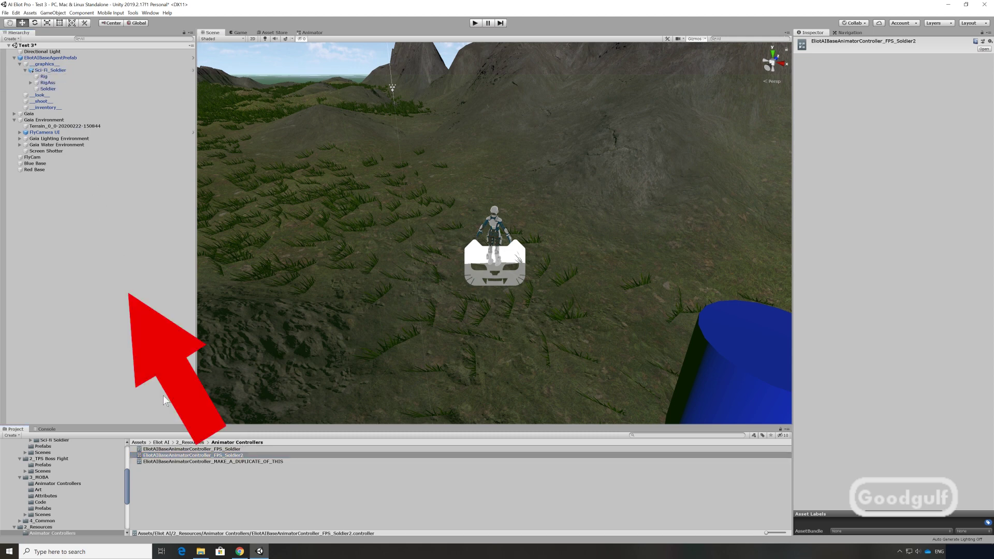
drag(216, 456, 55, 69)
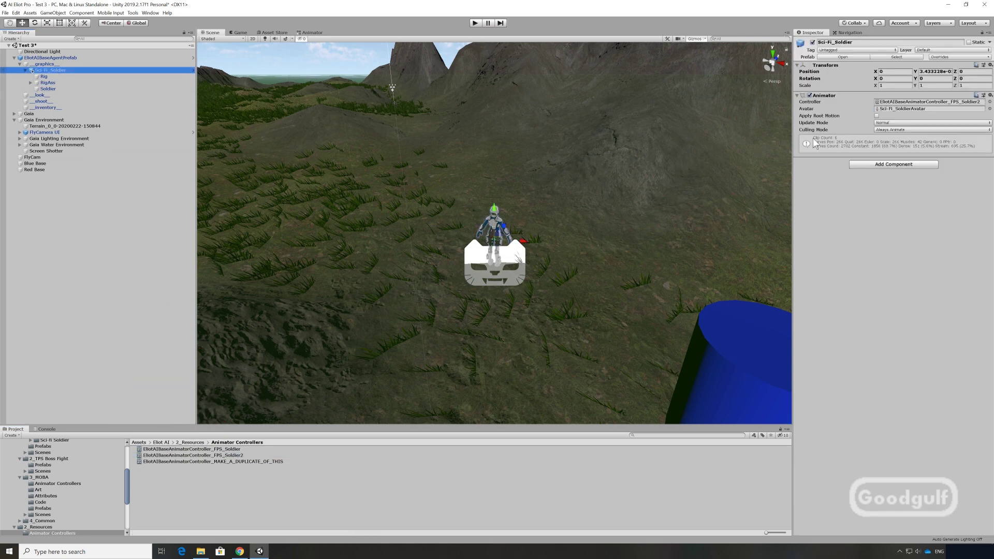
click(962, 102)
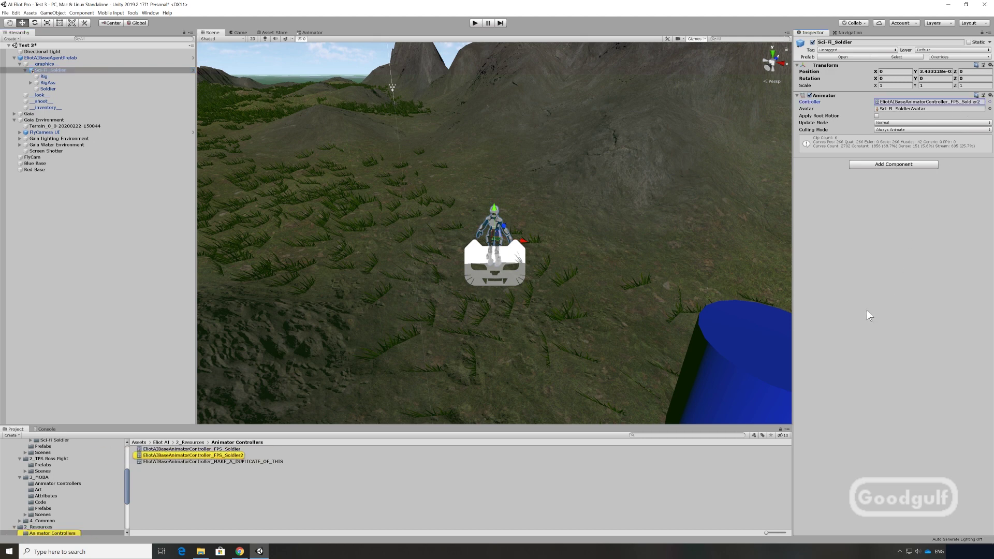
Set the team of EliotAIBaseAgentPrefab to blue in its Unit component.
click(68, 58)
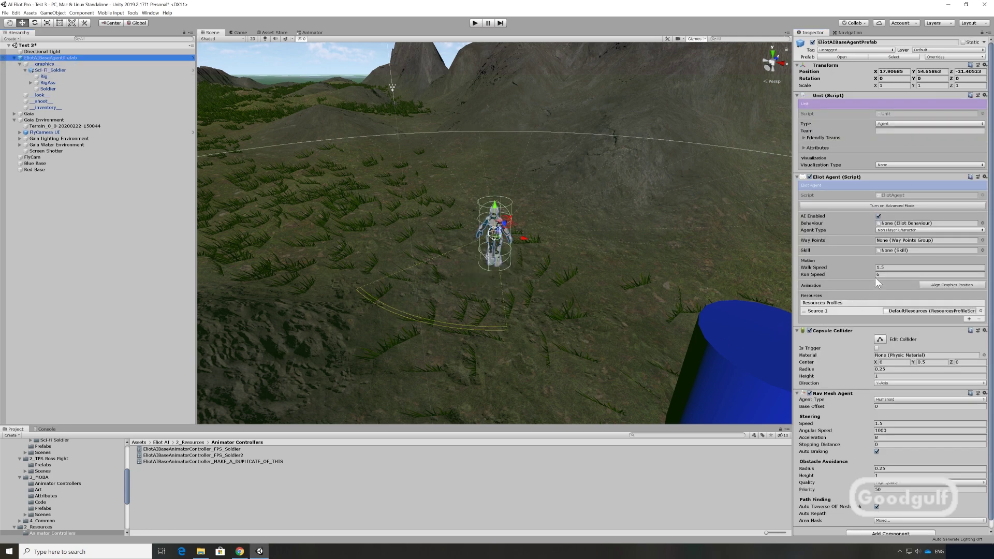
click(884, 132)
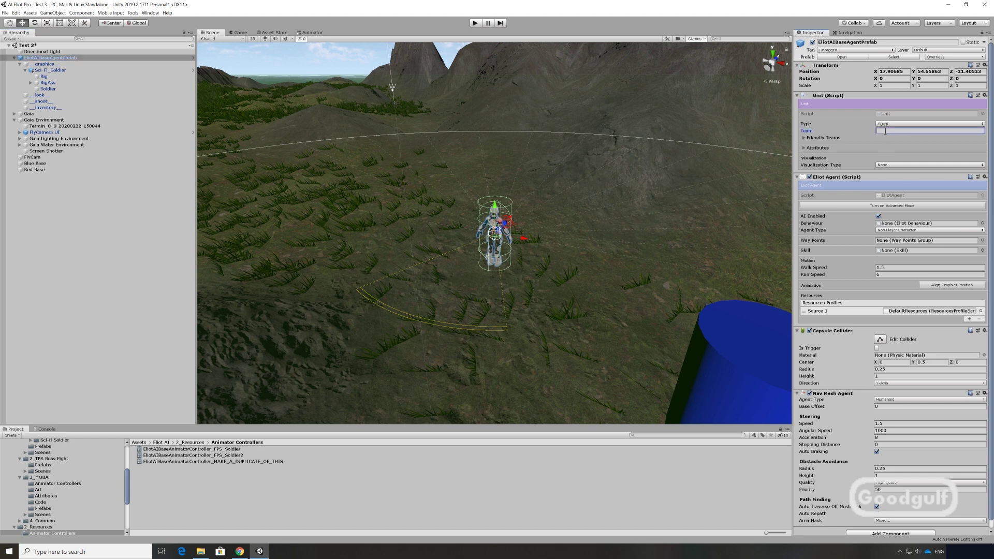
text(blue)
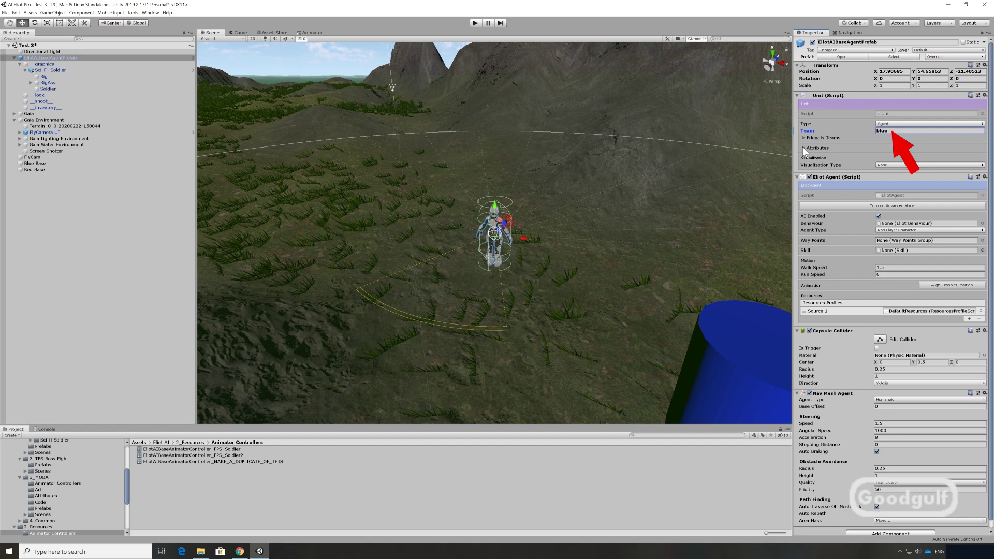
Add MOBA Example Attributes as the agent's second attributes group, with Blue Base as HomeBase and Red Base as EnemyBase.
click(804, 147)
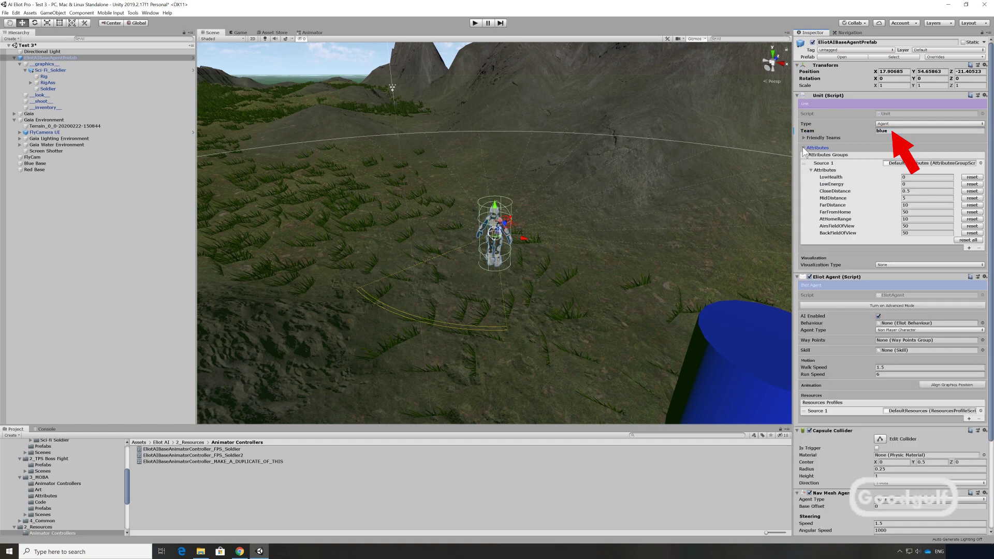
click(969, 247)
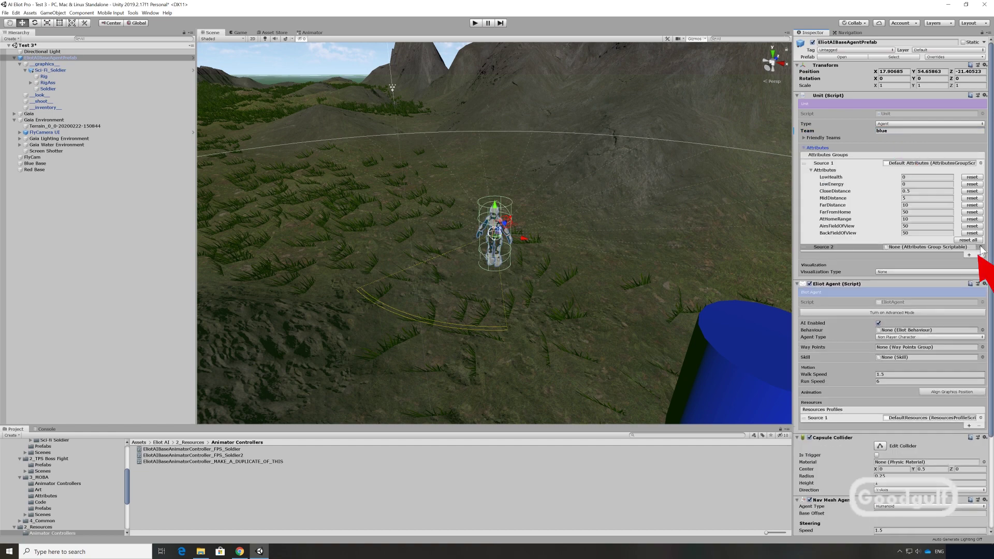
click(980, 247)
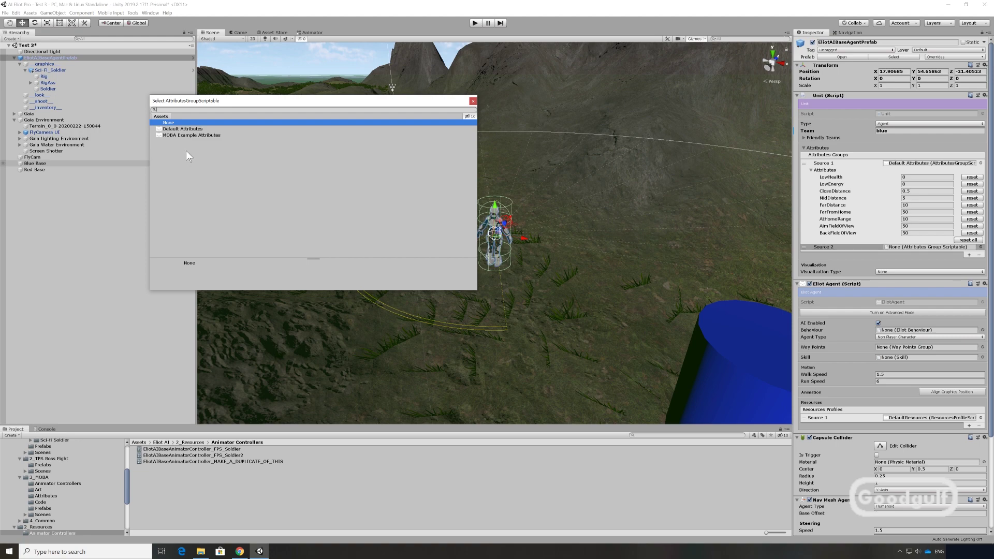
double_click(181, 135)
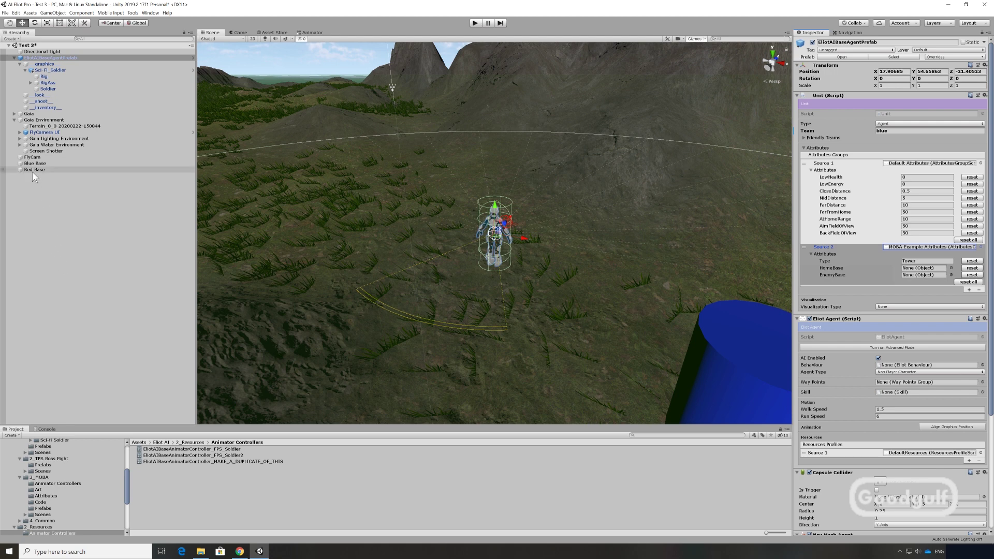
drag(35, 164, 915, 268)
drag(51, 170, 912, 279)
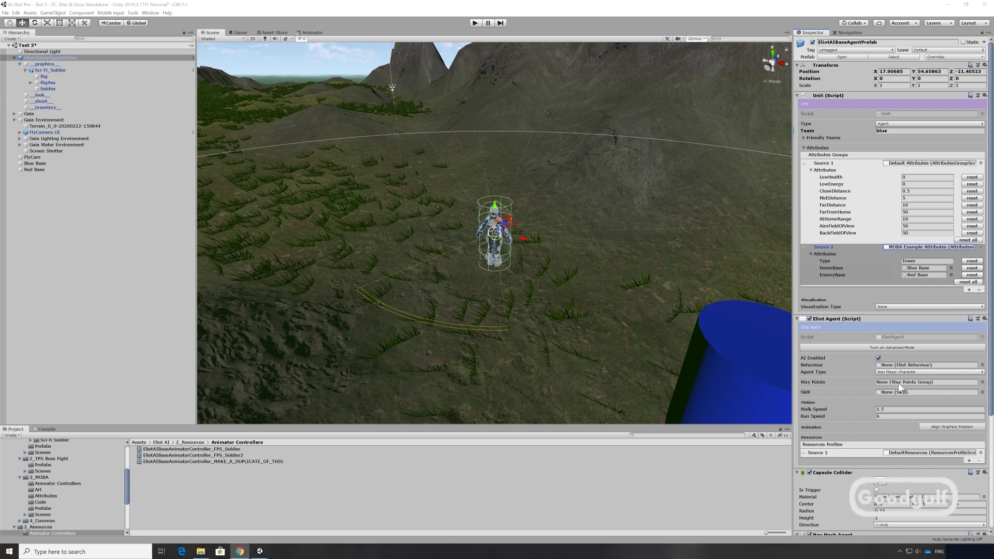
Assign the FPS_Soldier_EliotAI behaviour and the FPS Soldier Shoot skill to the agent.
click(982, 365)
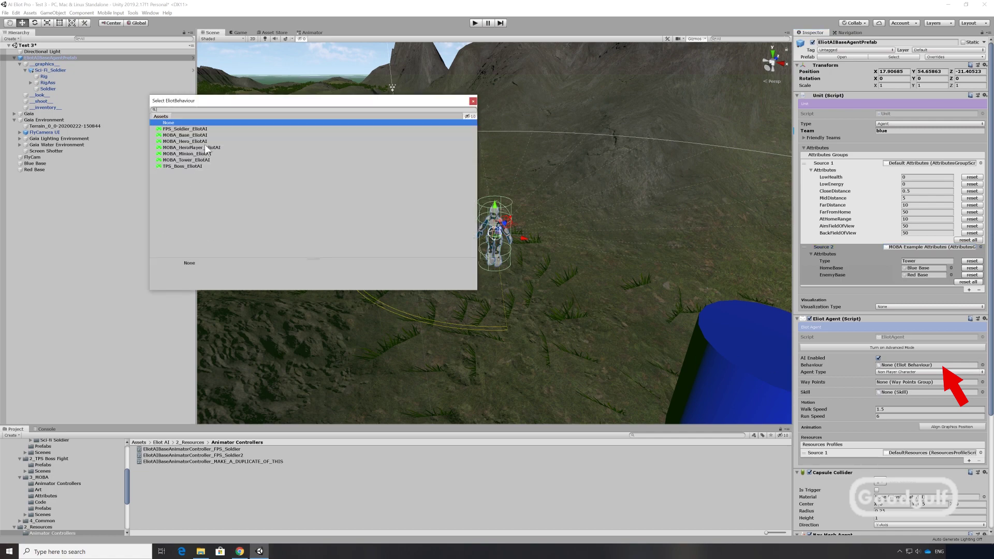
double_click(199, 129)
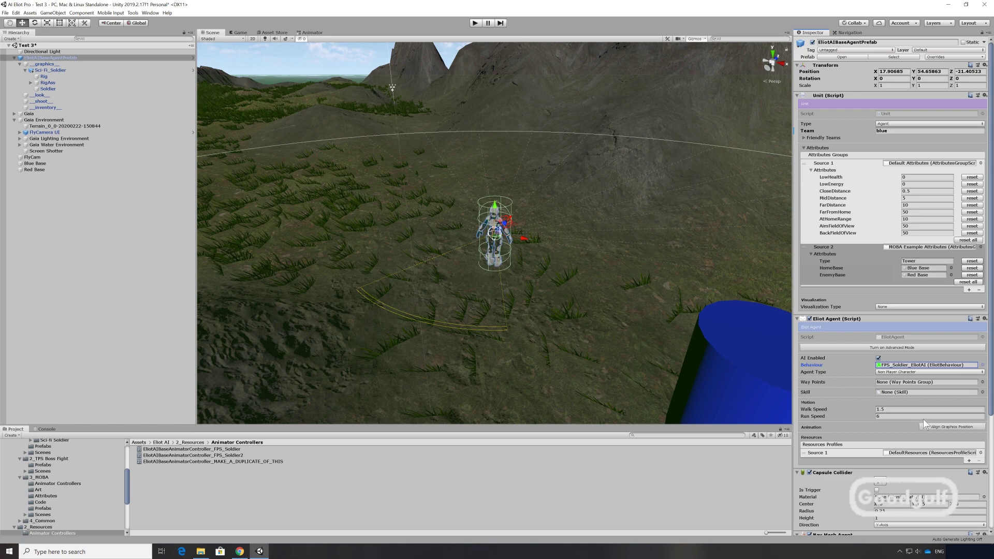
click(982, 392)
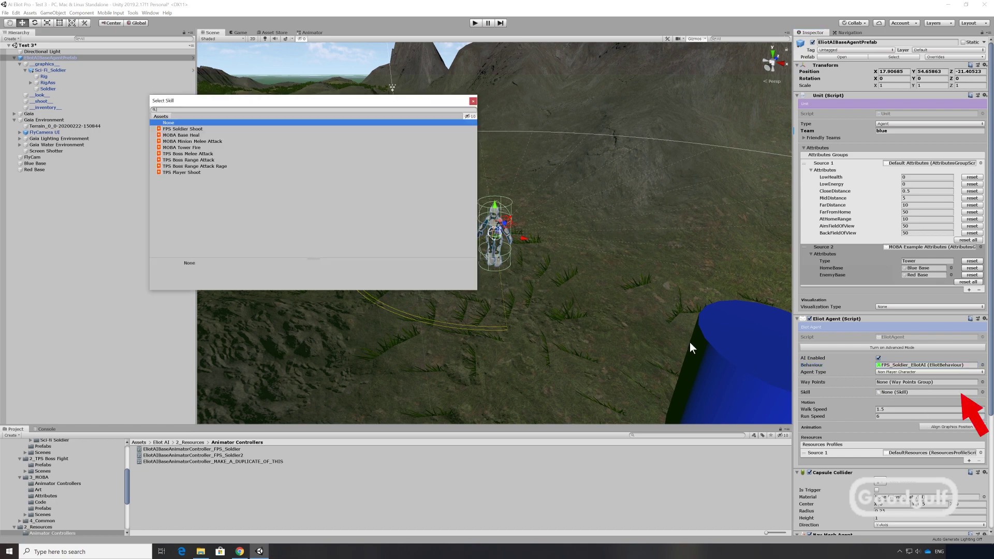
double_click(182, 129)
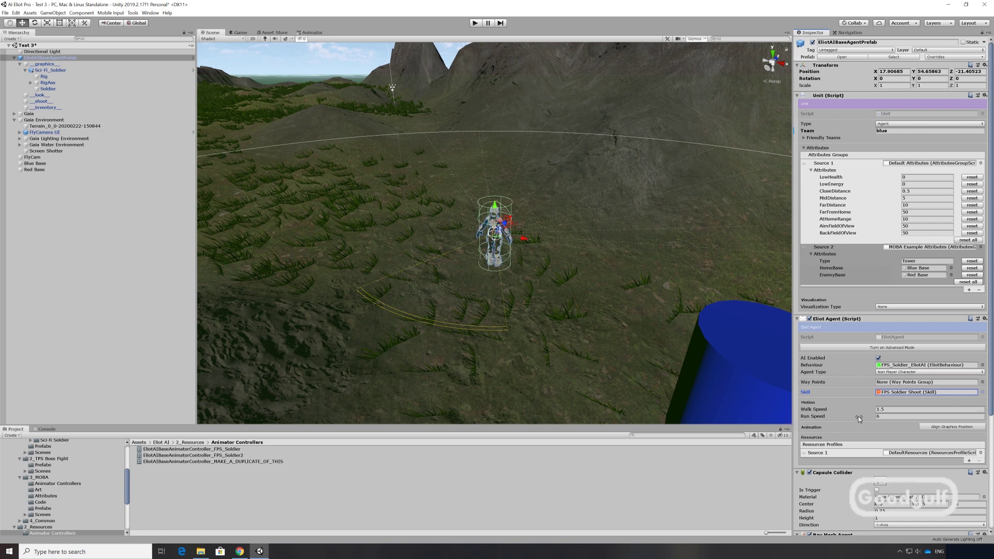
Set the agent's walk speed to 0.9 and its run speed to 4.
click(883, 409)
text(0.)
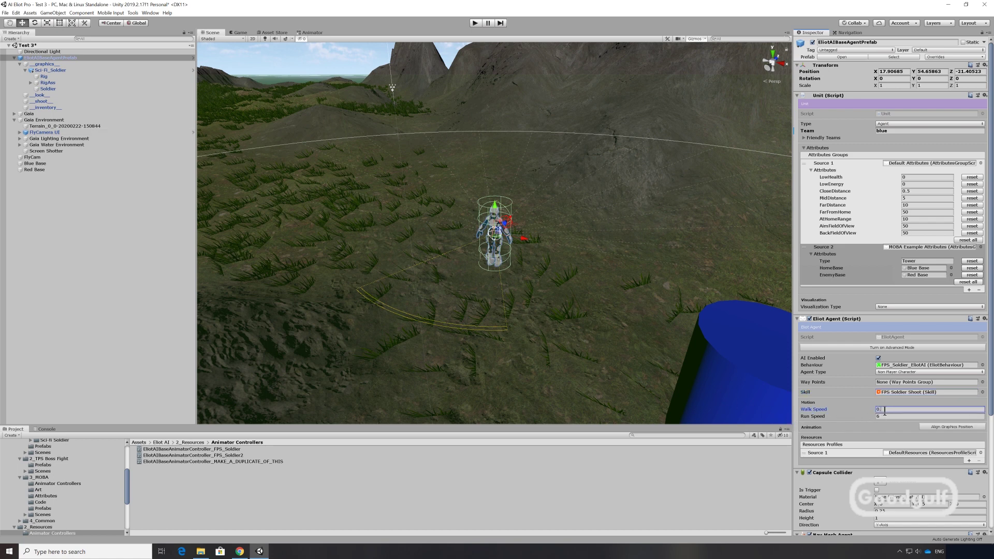
click(886, 416)
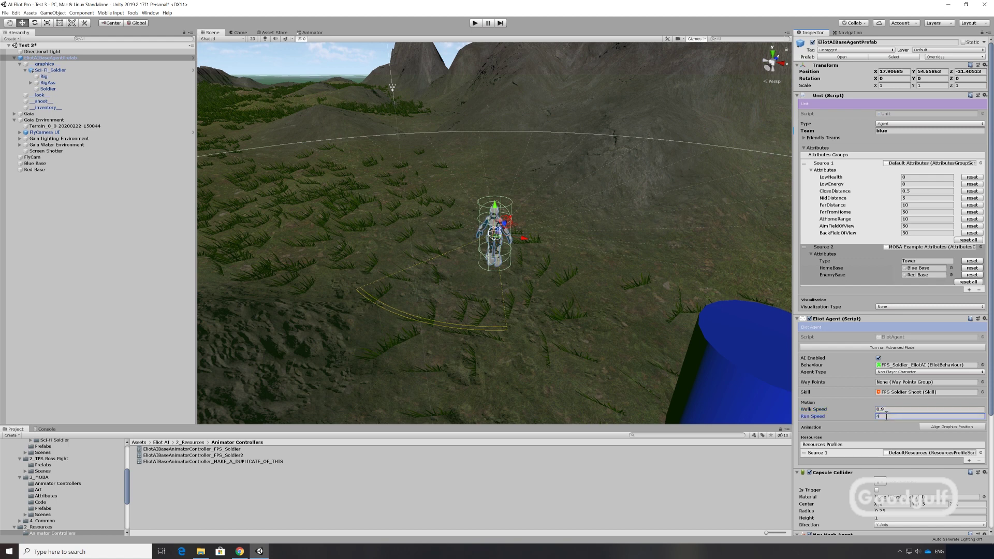
text(4)
Duplicate the configured agent twice near the Blue Base, placing the copies at about X 19.6, Z -21.4 and X 19.0, Z -22.6.
click(31, 57)
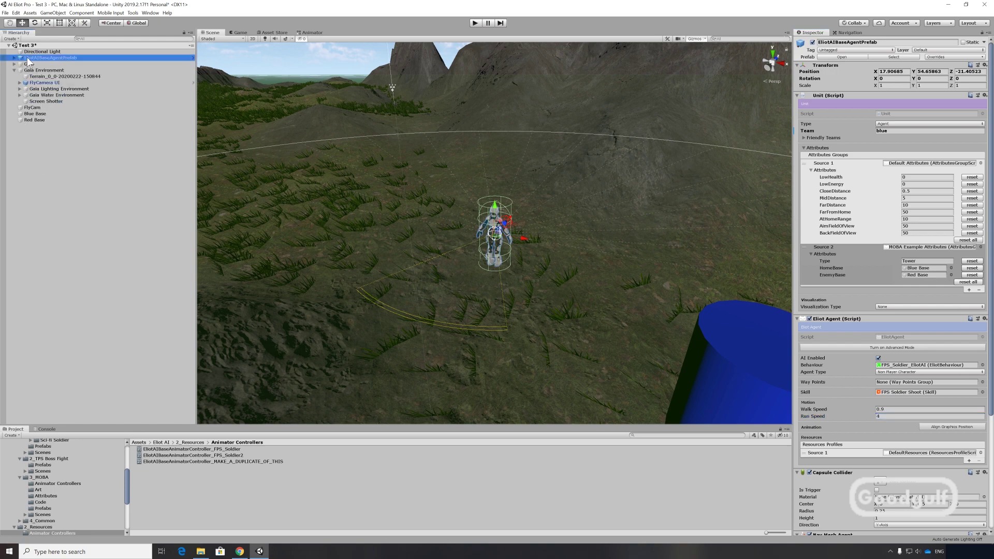
right_click(28, 58)
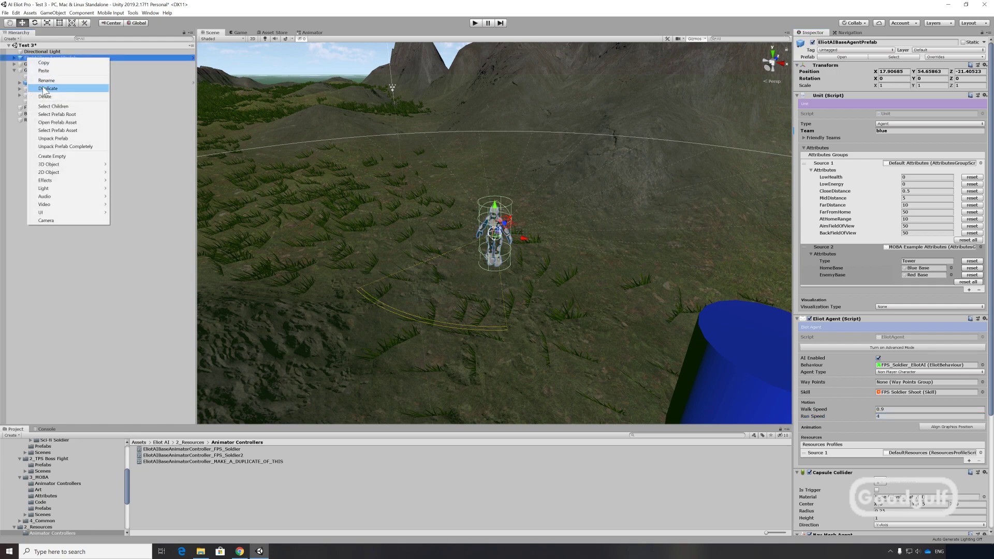
click(16, 12)
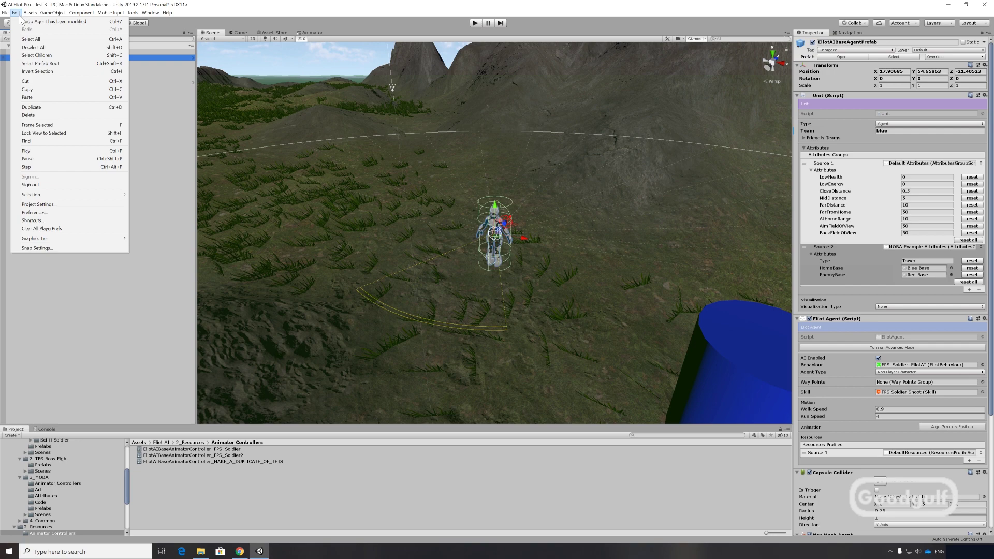
click(51, 104)
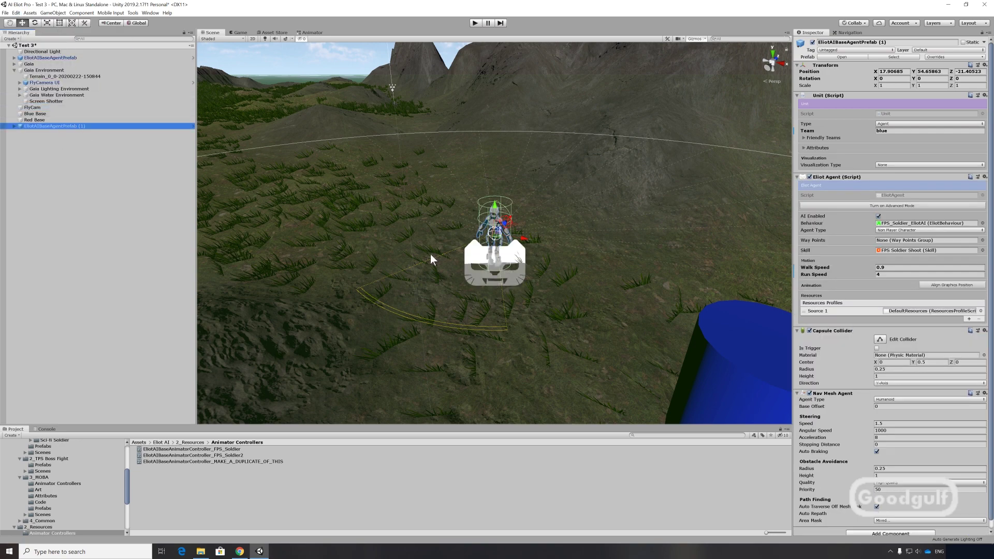
right_click(579, 250)
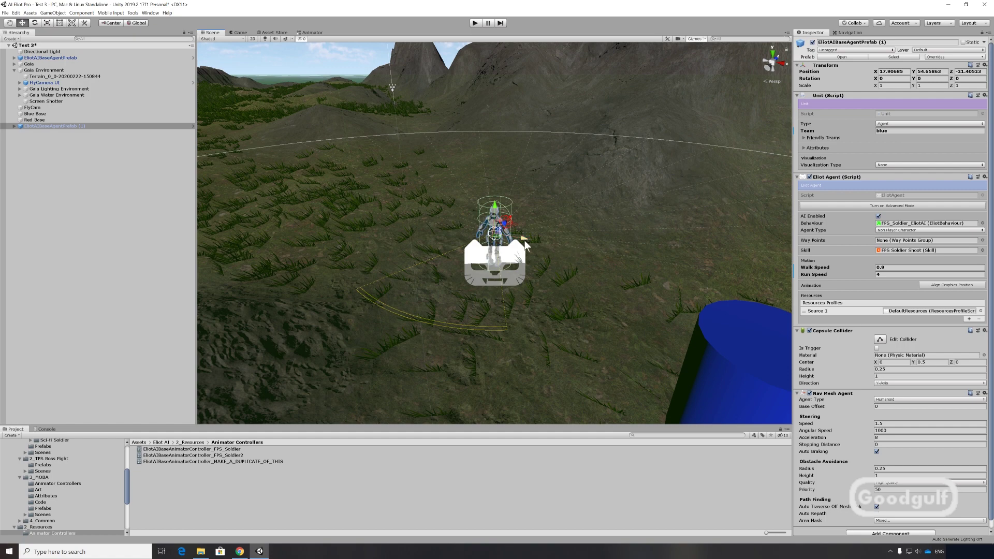
drag(524, 239, 629, 271)
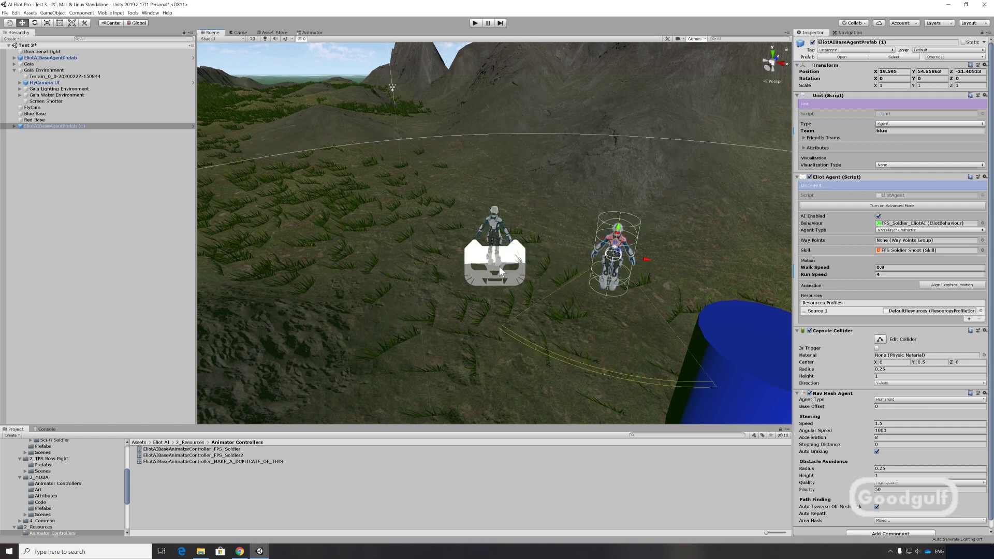
key(ctrl+d)
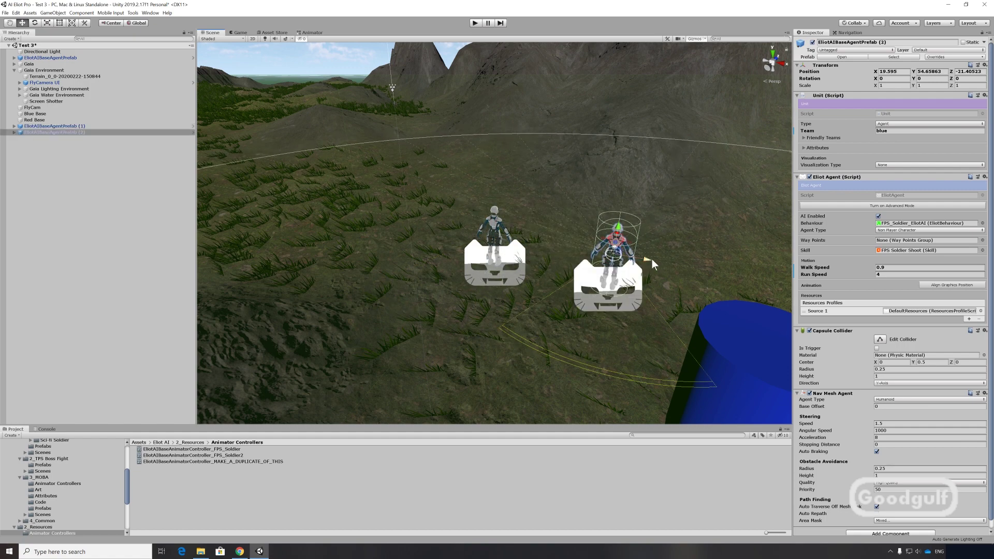
drag(648, 260, 570, 328)
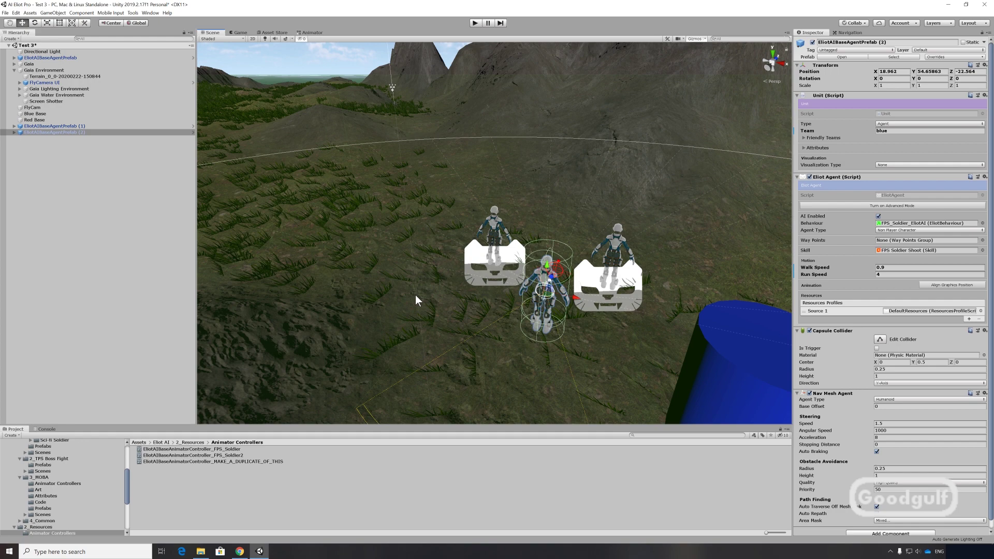
Duplicate the third agent and move the copy away from the Blue Base to about X 6.5, Y 57.7, Z -22.6.
key(ctrl+d)
scroll(489, 290, down, 10)
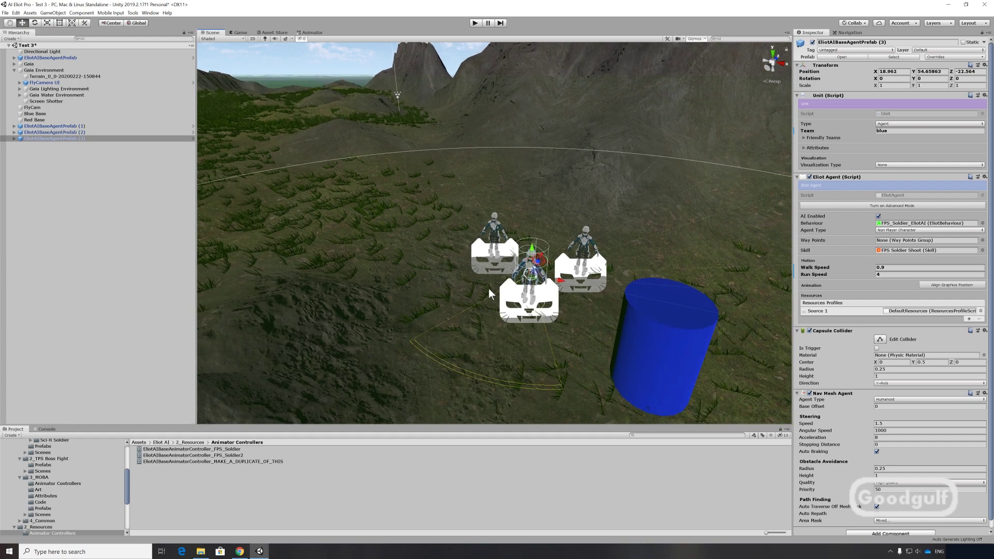
drag(536, 253, 286, 123)
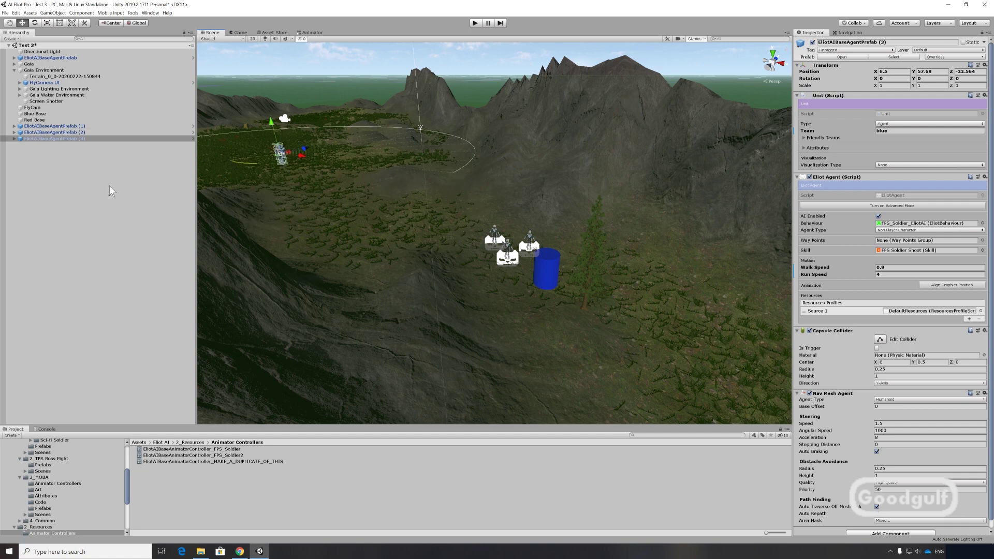
Move the fourth agent across the terrain towards the Red Base, to about X 3.9, Y 59.2, Z -39.4.
alt+drag(255, 224, 311, 221)
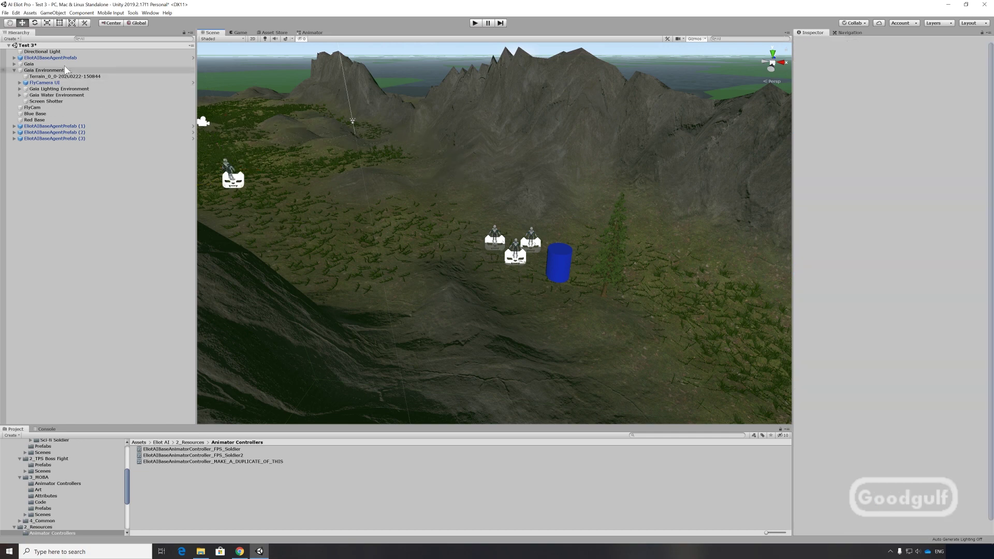
click(7, 24)
drag(204, 142, 644, 135)
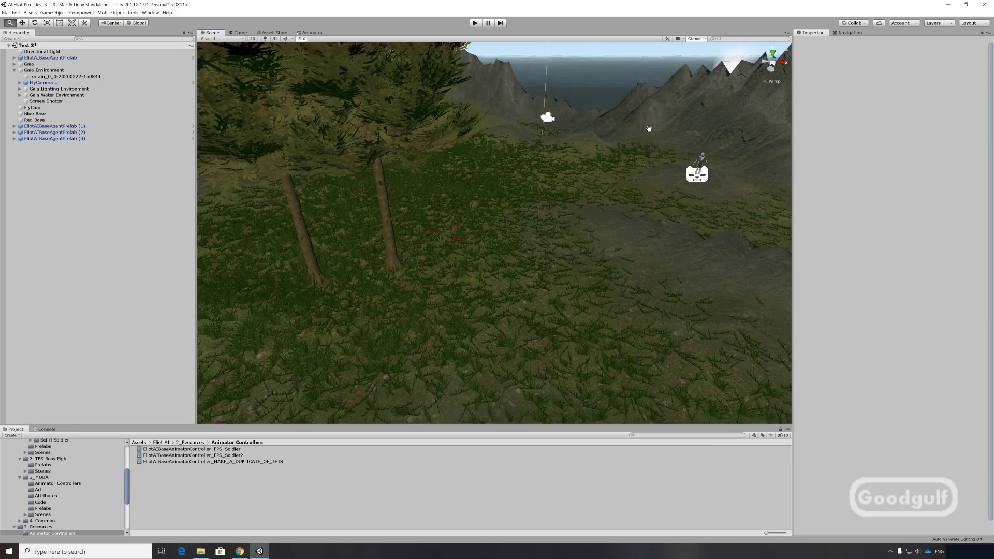
scroll(644, 135, down, 8)
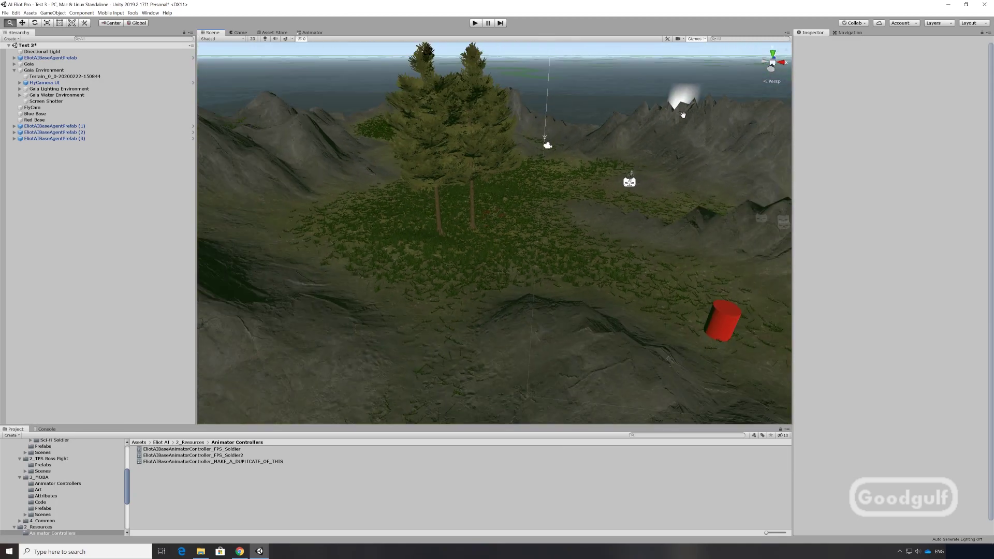
click(22, 23)
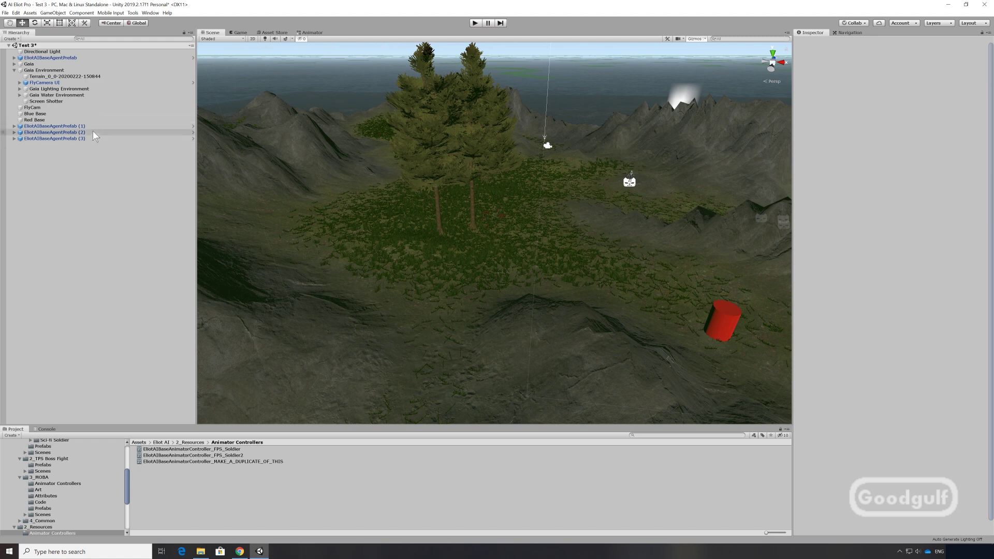
click(66, 139)
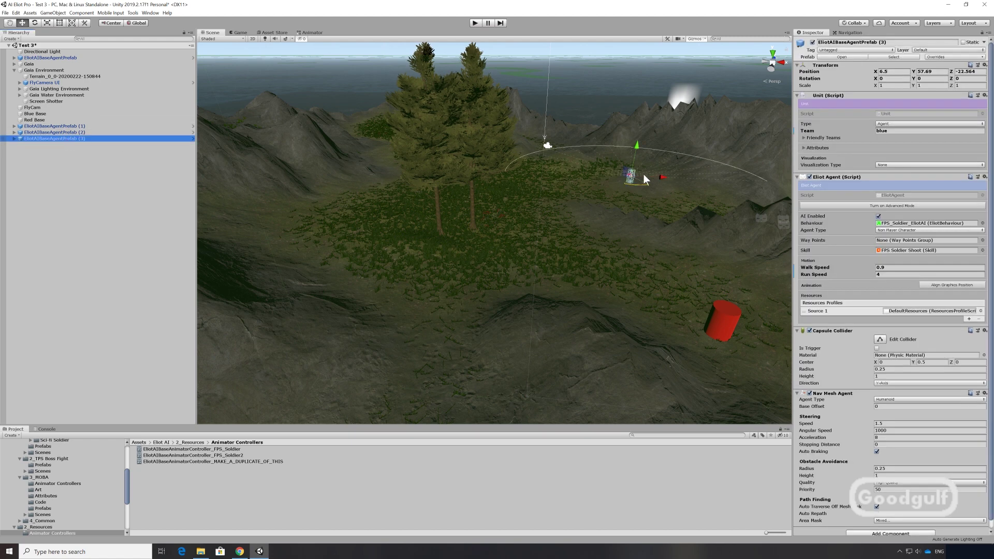
drag(635, 151, 694, 291)
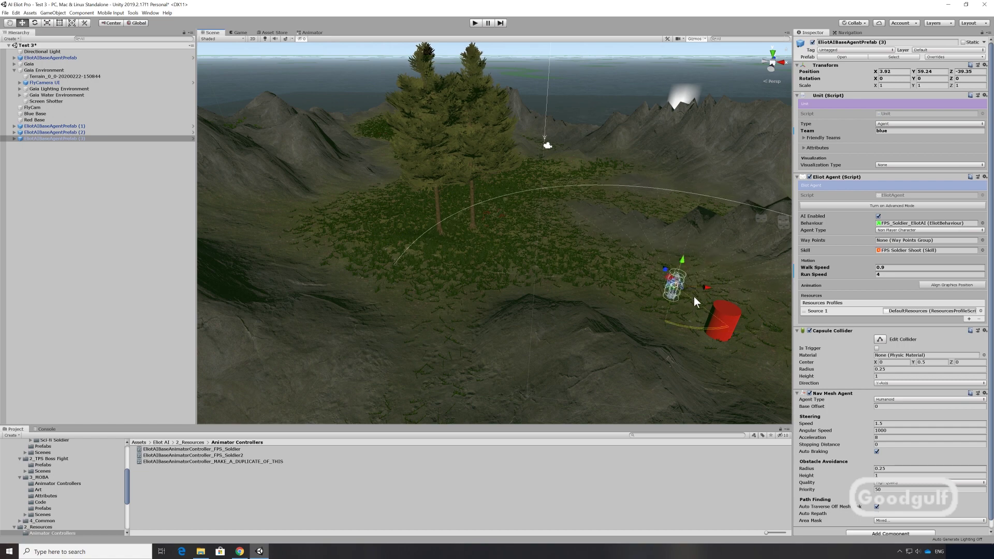
Lower the agent onto the ground beside the Red Base, at about X 4.7, Y 56.4, Z -36.6.
scroll(684, 329, up, 2)
drag(766, 287, 743, 302)
scroll(723, 341, up, 2)
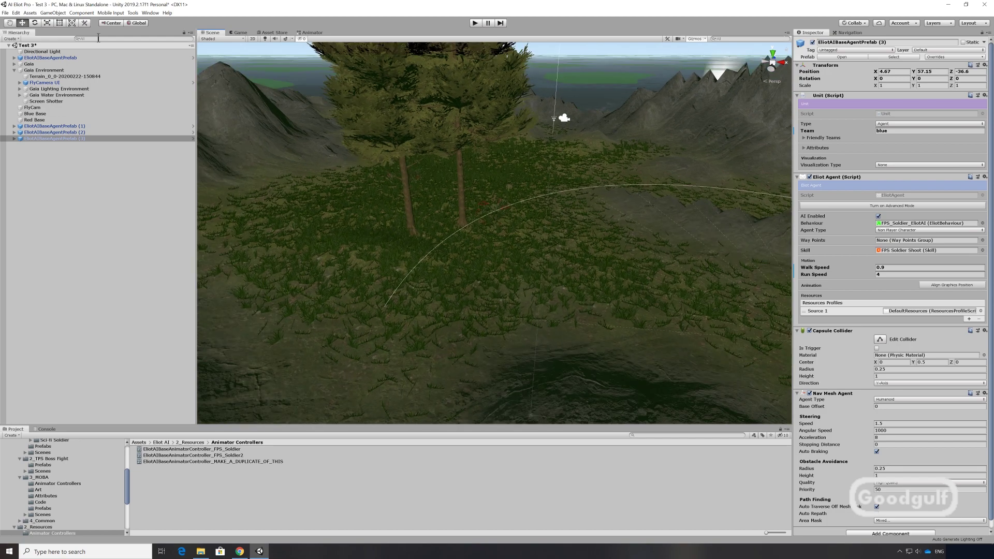
click(11, 24)
drag(757, 331, 607, 308)
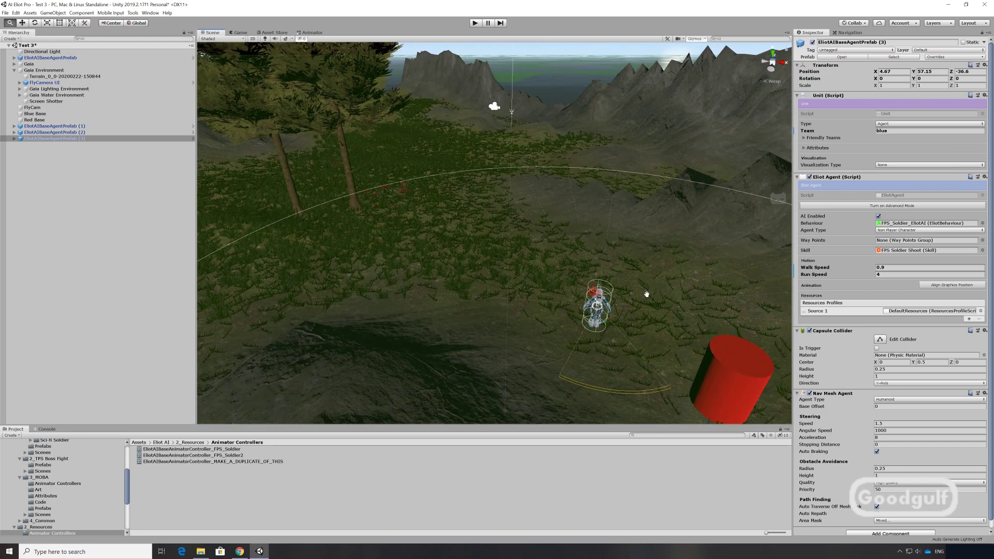
key(w)
Set the agent's team to red, with Red Base as its HomeBase and Blue Base as its EnemyBase.
click(889, 131)
text(red)
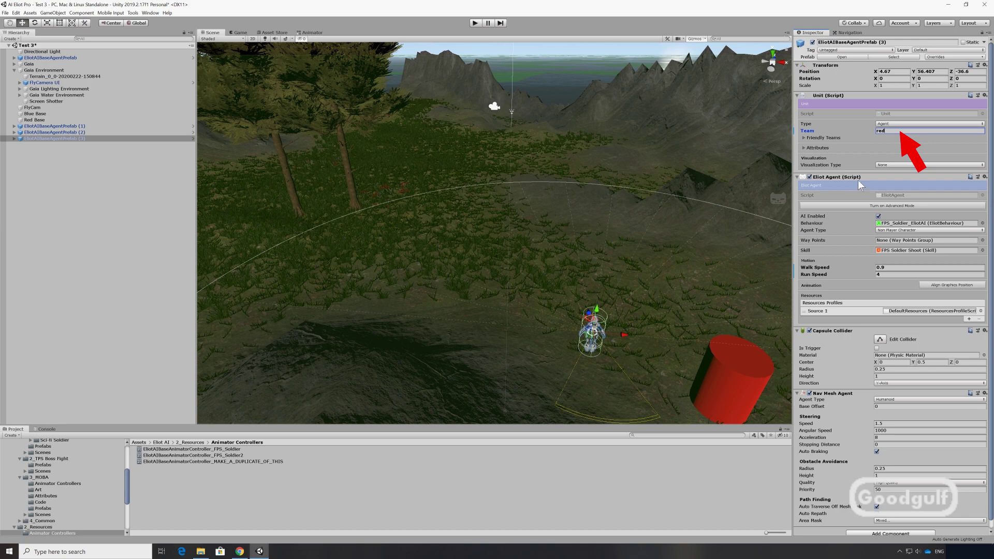
click(803, 148)
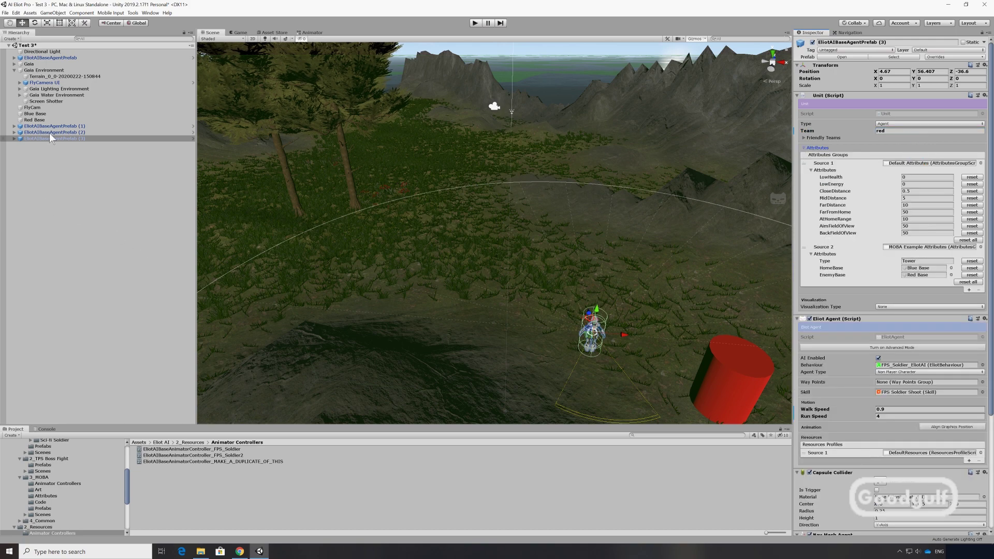
drag(35, 114, 849, 258)
drag(914, 283, 919, 281)
drag(43, 120, 931, 269)
Duplicate the red agent twice and spread the trio beside the Red Base, one at about X 7.0, Z -35.3, and save the scene.
click(16, 12)
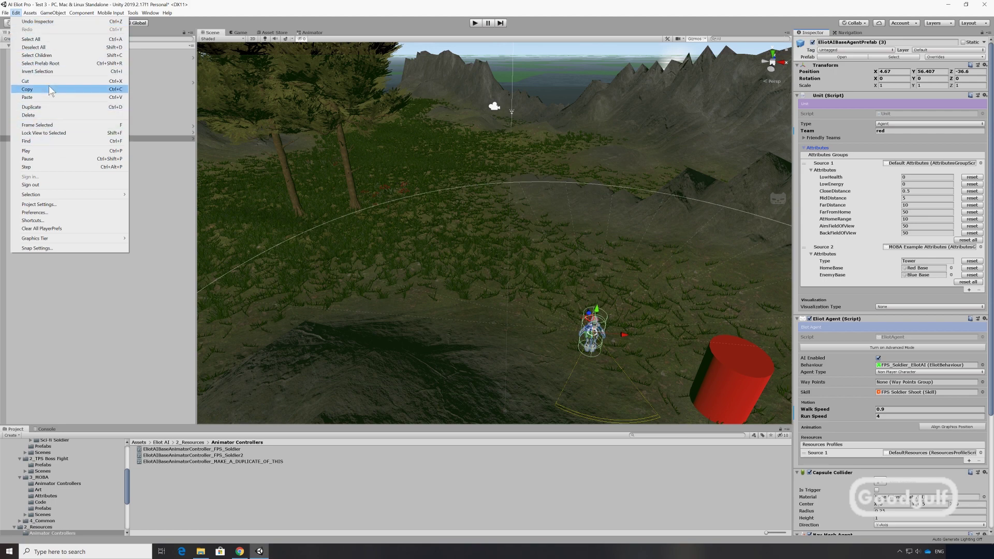
click(58, 107)
drag(627, 338, 670, 335)
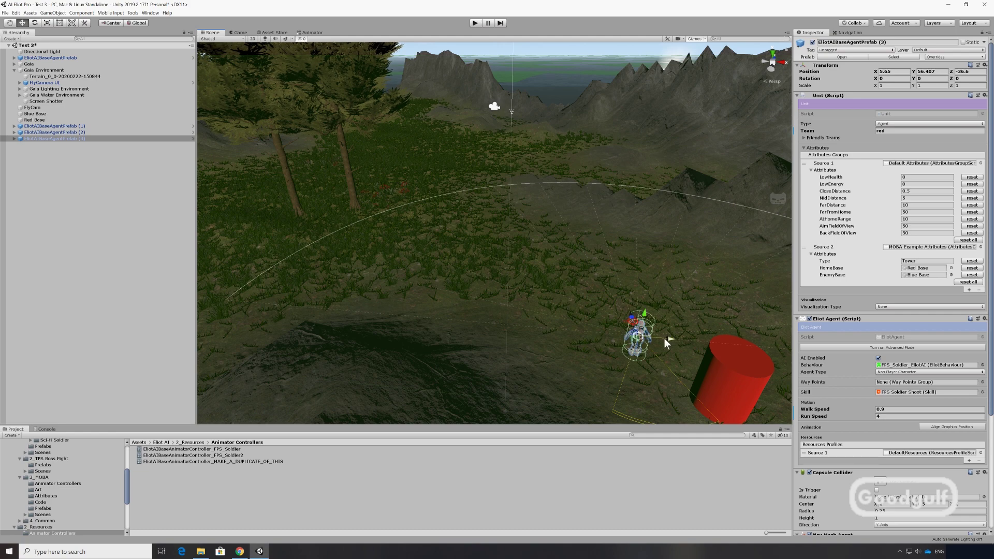
key(ctrl+d)
drag(632, 320, 708, 300)
key(ctrl+d)
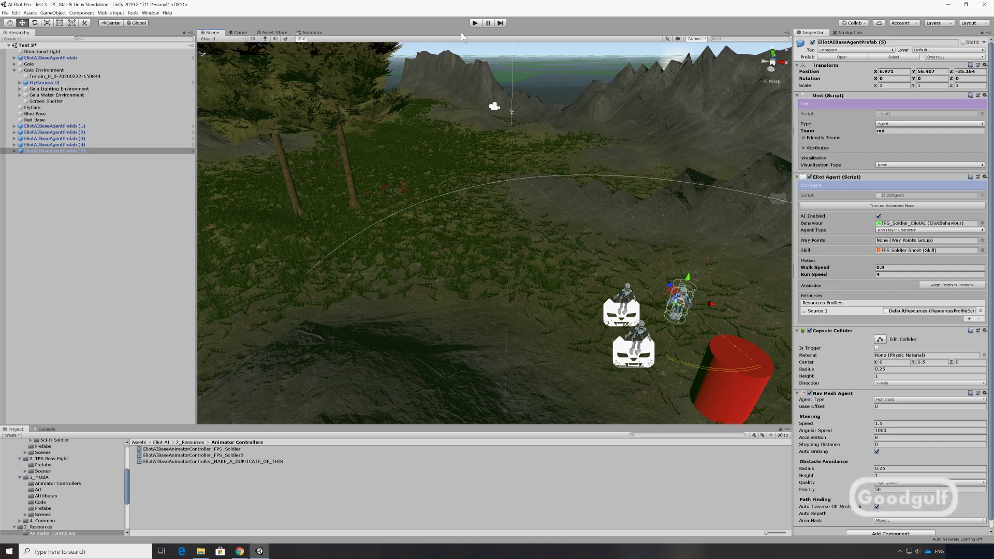
key(ctrl+s)
Rotate the FlyCam to about 138 degrees around Y so it faces both bases, and start Play mode.
click(52, 107)
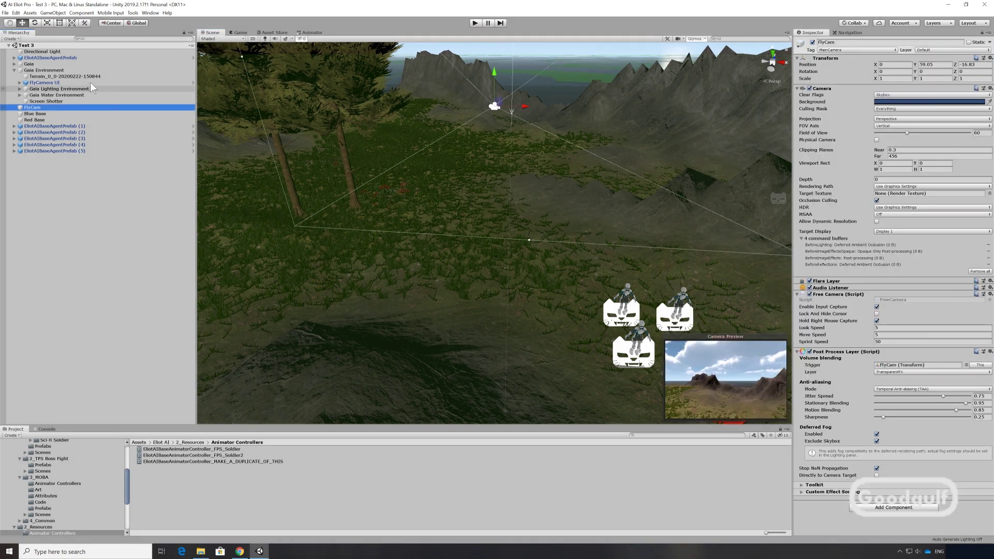
click(36, 22)
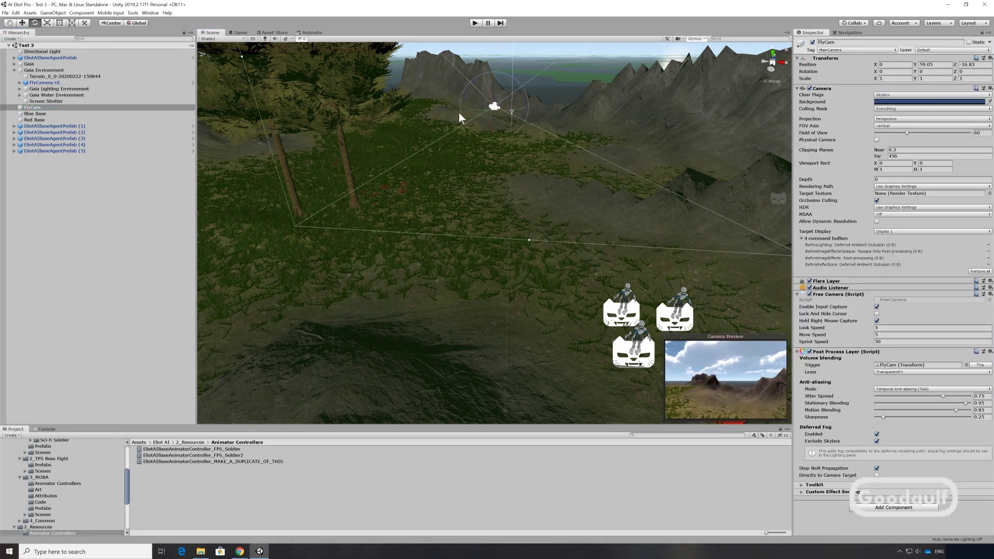
drag(483, 109, 337, 107)
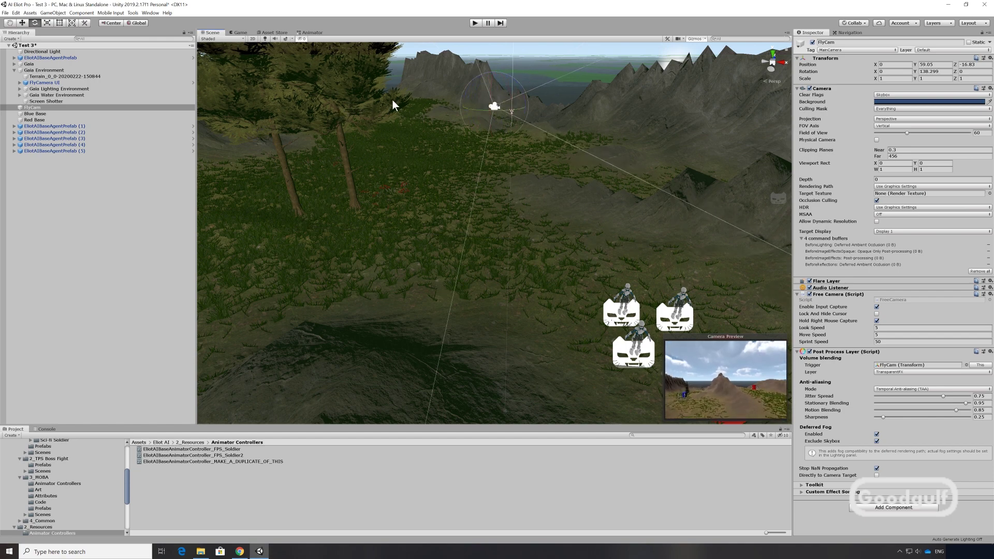
click(473, 23)
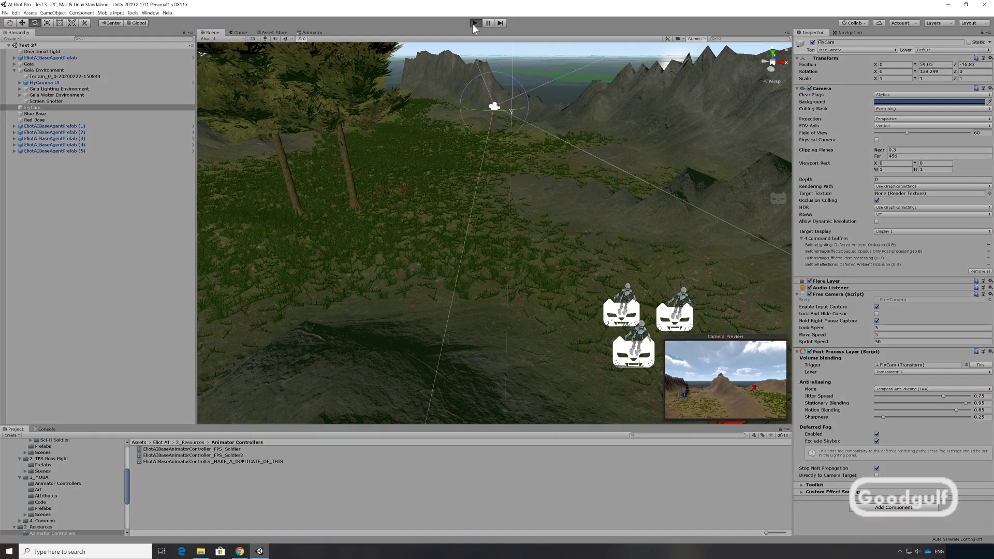